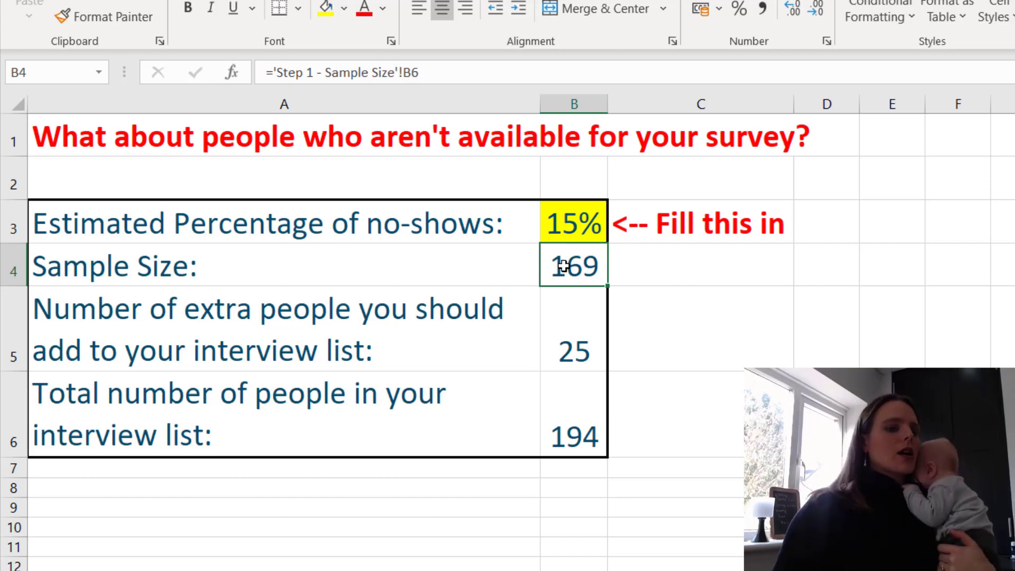
- Examine the formulas for the number of extra people in B5 and the total number of people in the interview list in B6
left_click(579, 310)
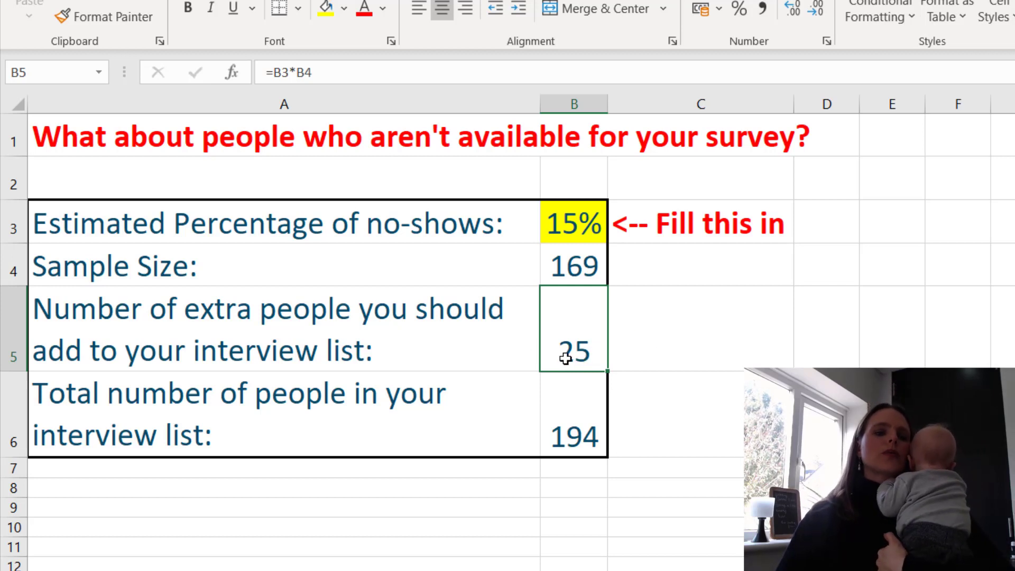
left_click(318, 78)
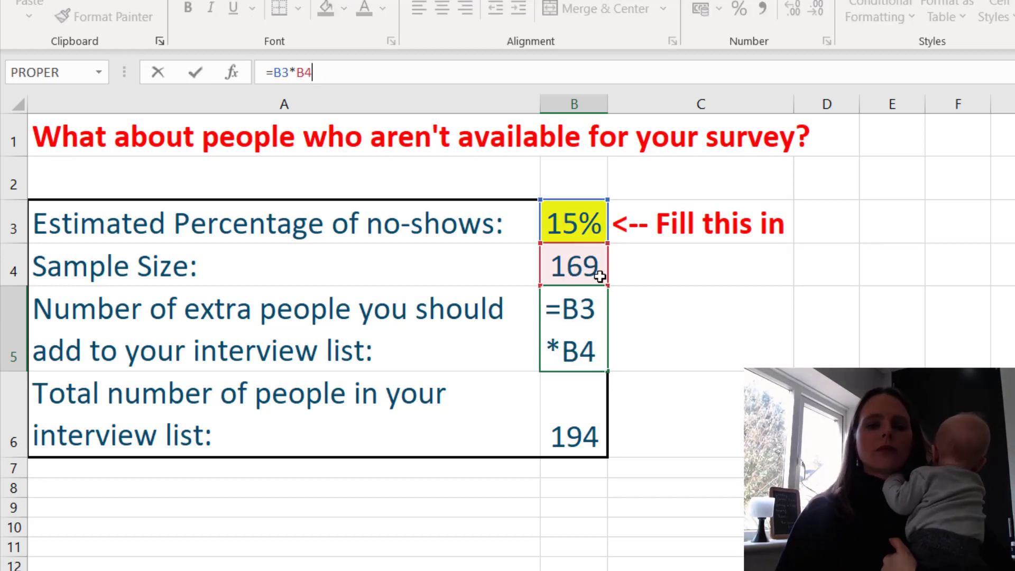
key("Return")
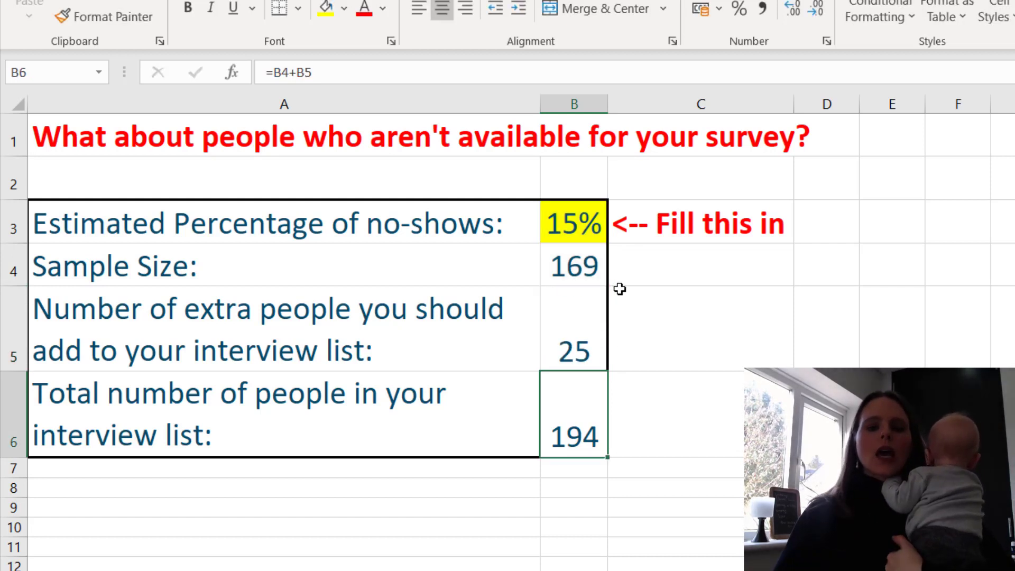
left_click(582, 345)
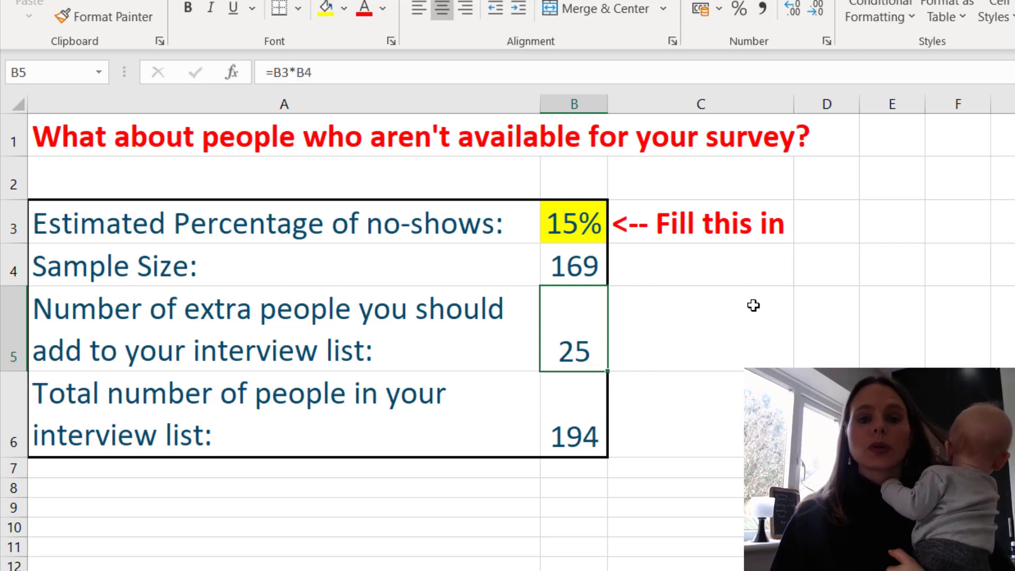
left_click(584, 235)
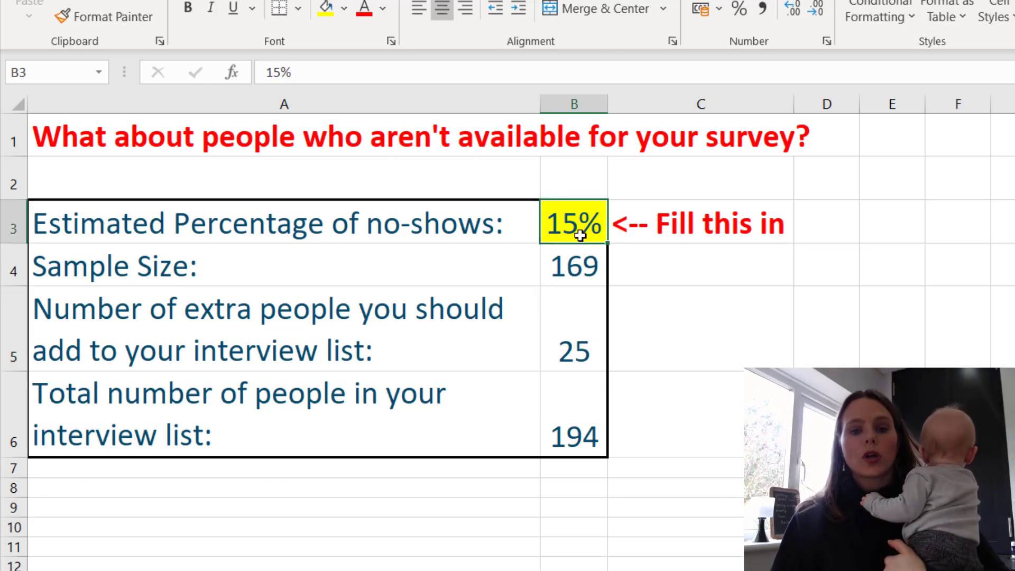
left_click(601, 420)
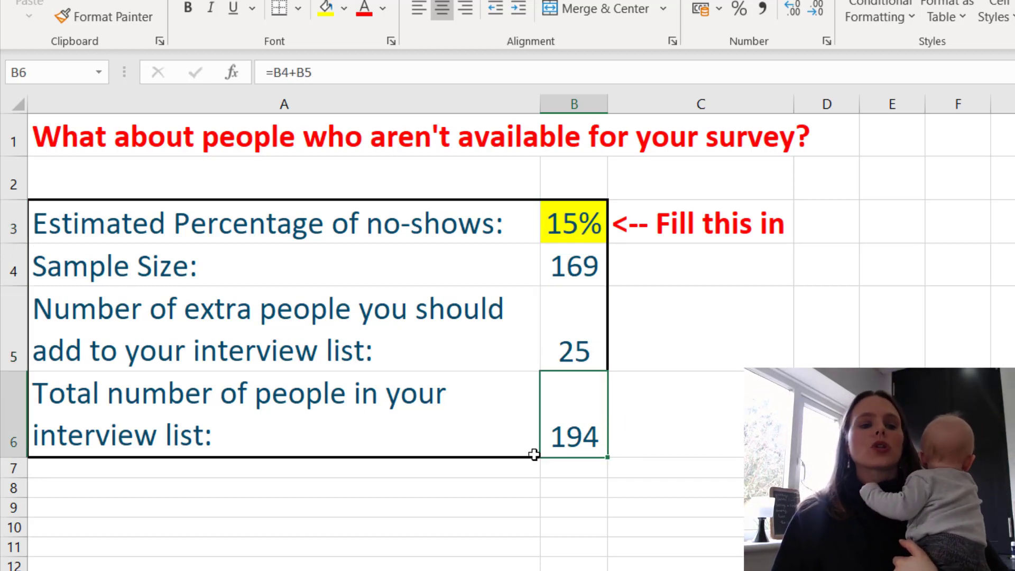
left_click(388, 81)
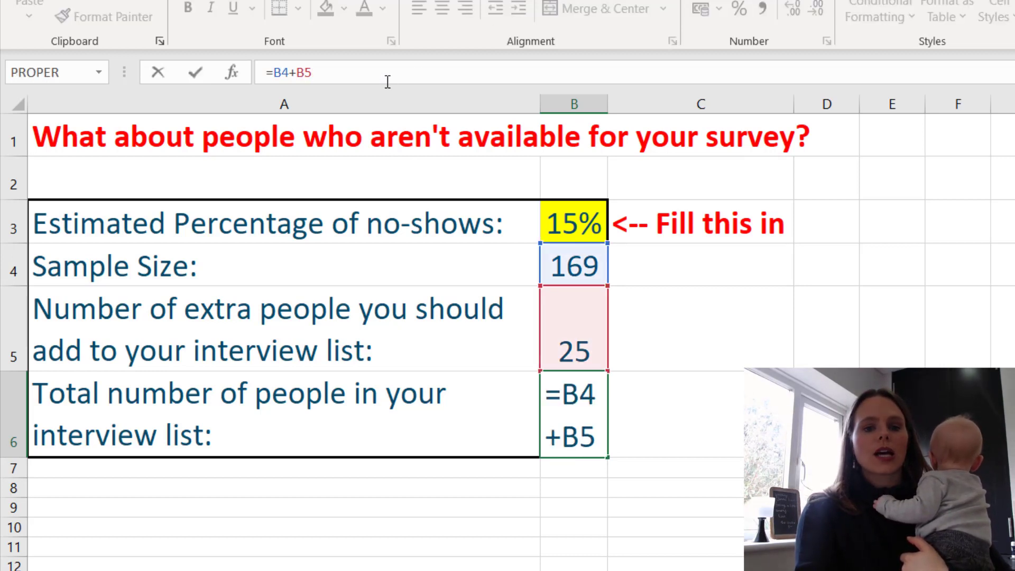
key("Return")
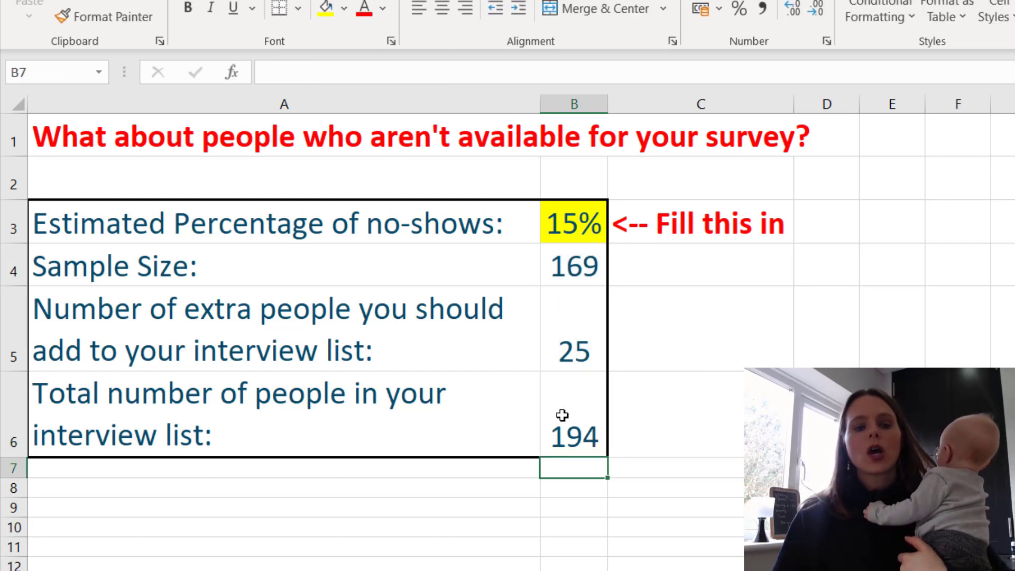
left_click(589, 403)
left_click_drag(590, 403, 428, 404)
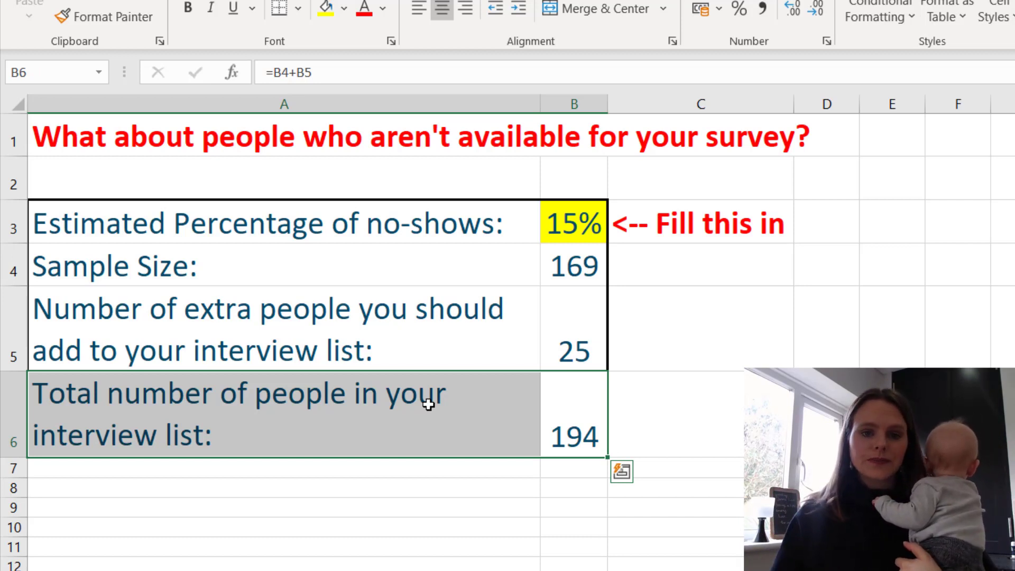
- Set the estimated percentage of no-shows to 10% and check the resulting total number of people in the interview list
left_click(568, 220)
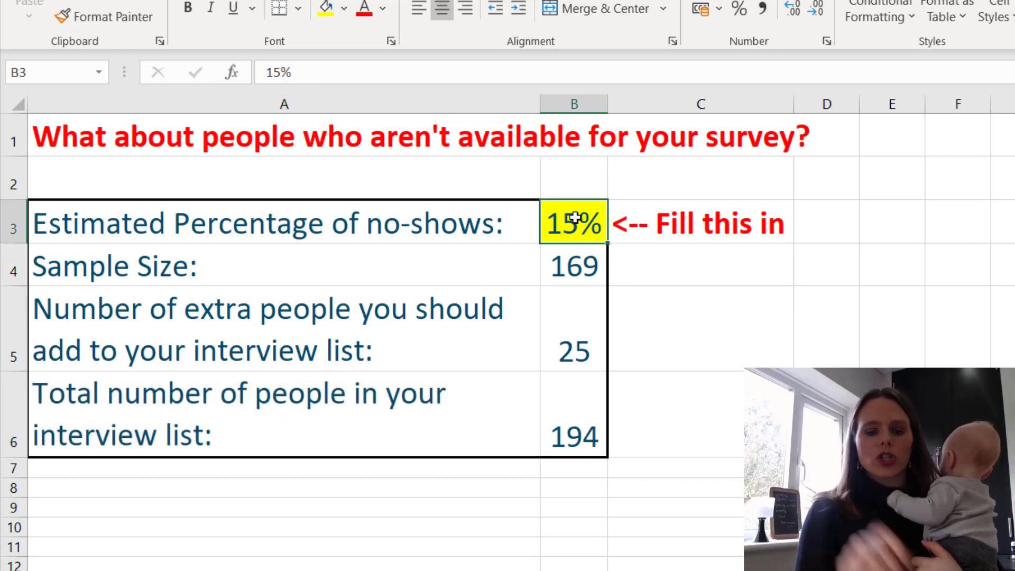
type("10")
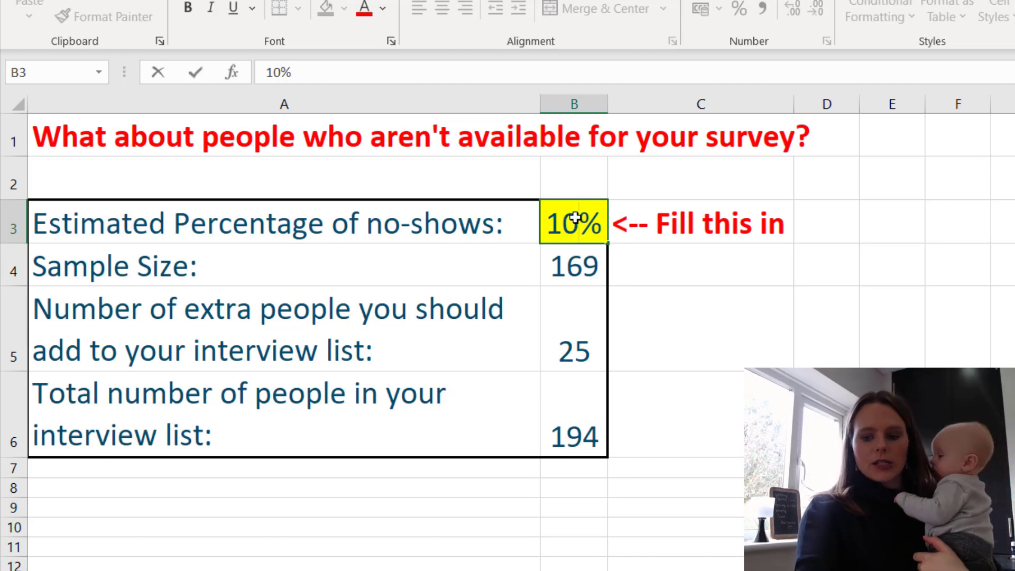
key("Return")
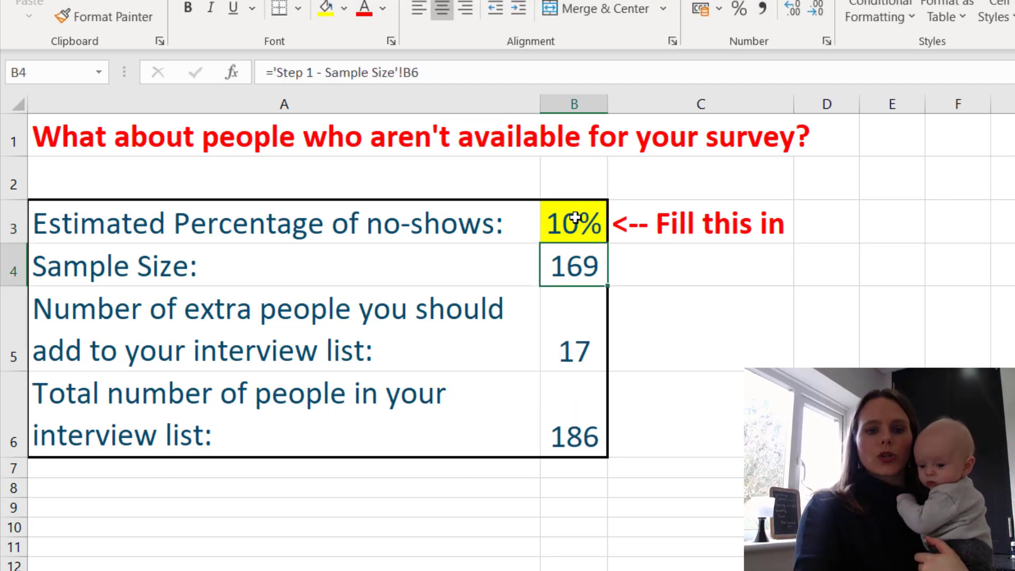
left_click_drag(591, 260, 589, 421)
left_click(589, 421)
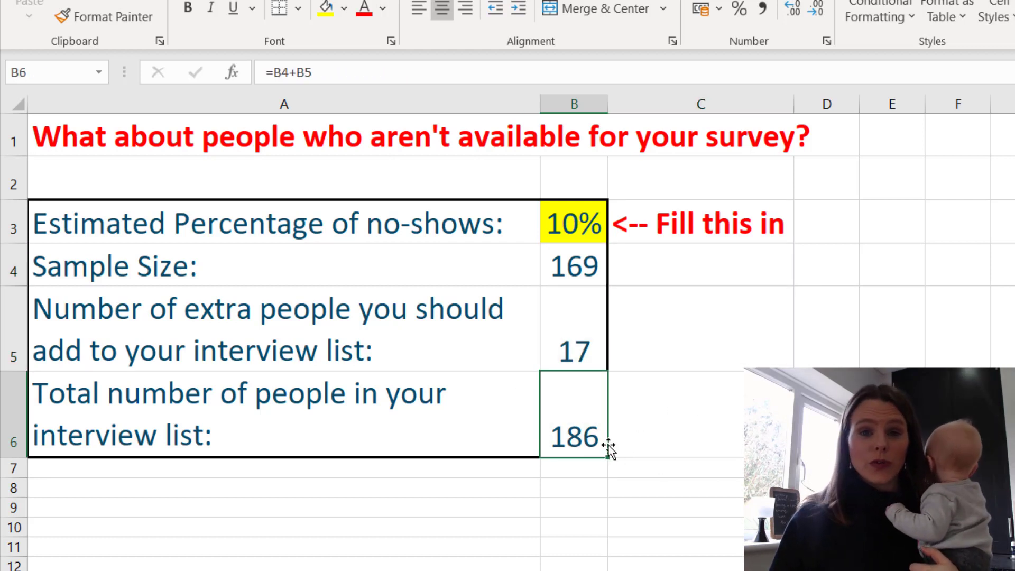
left_click(601, 218)
left_click_drag(347, 226, 607, 205)
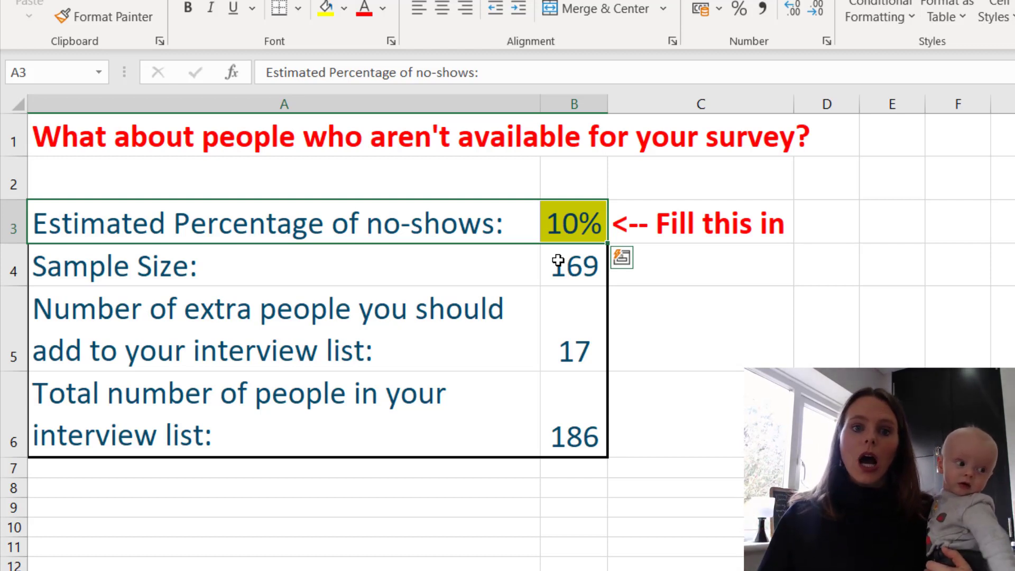
left_click(574, 222)
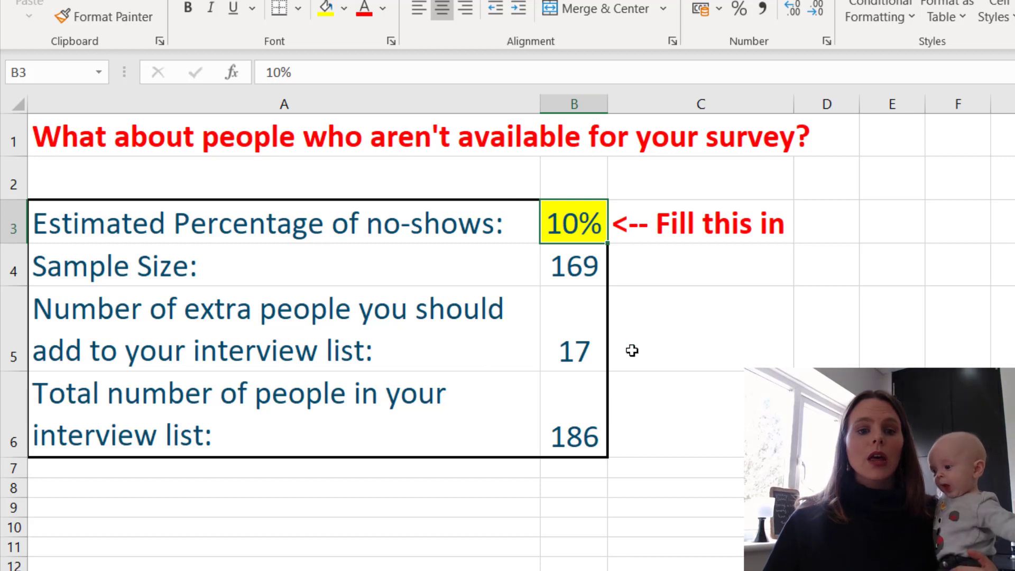
left_click(591, 343)
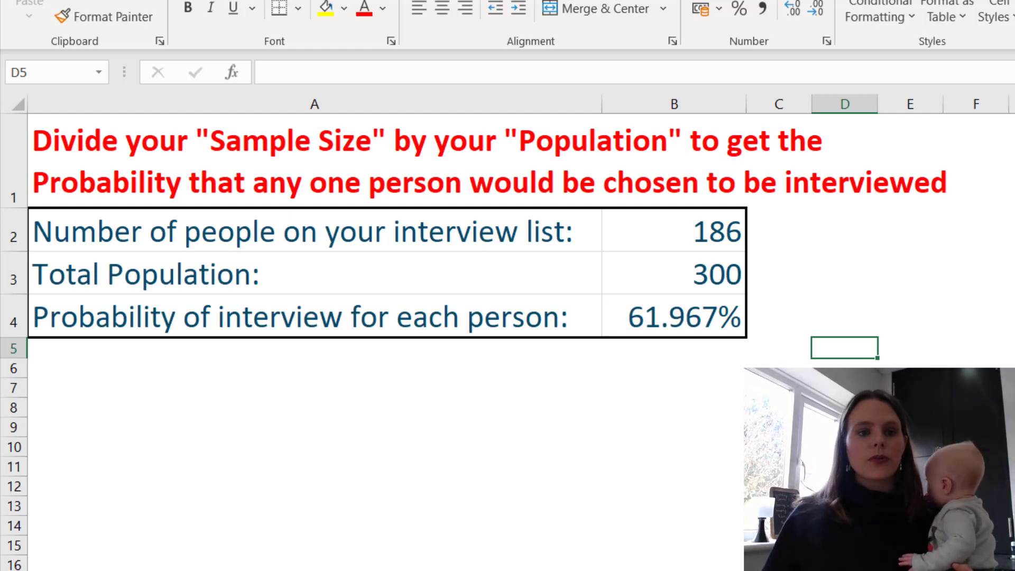
- Examine the interview list size, total population and the probability formula in B4 on the Step 3 - Interview Probability sheet
left_click(564, 210)
left_click_drag(566, 206, 715, 228)
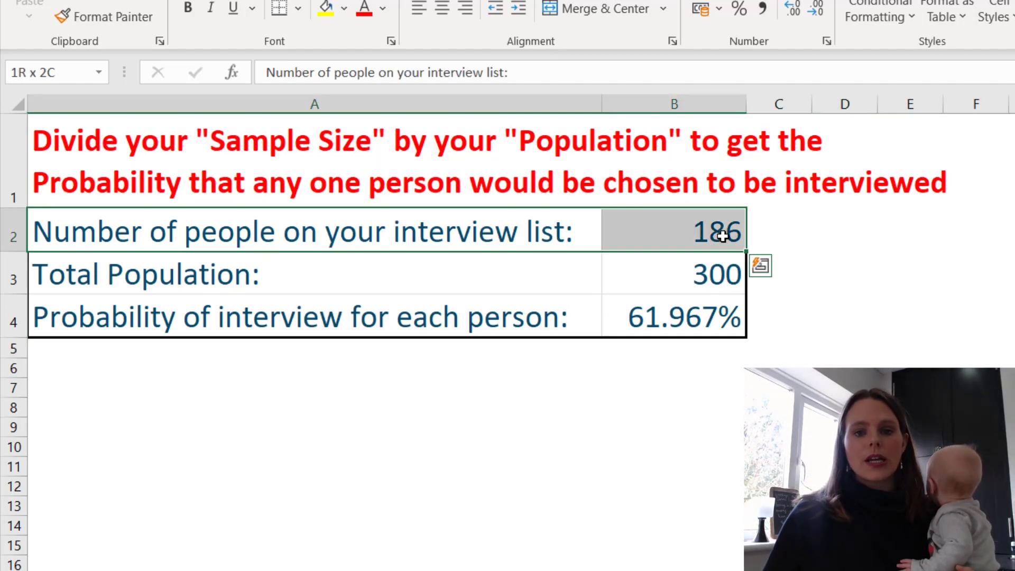
left_click(718, 229)
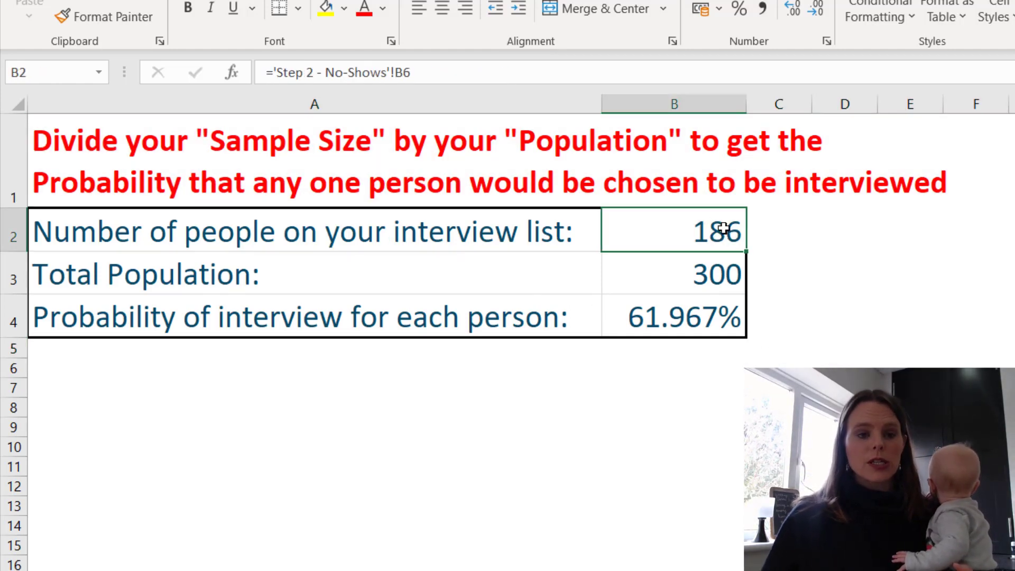
left_click_drag(546, 284, 690, 264)
left_click(738, 257)
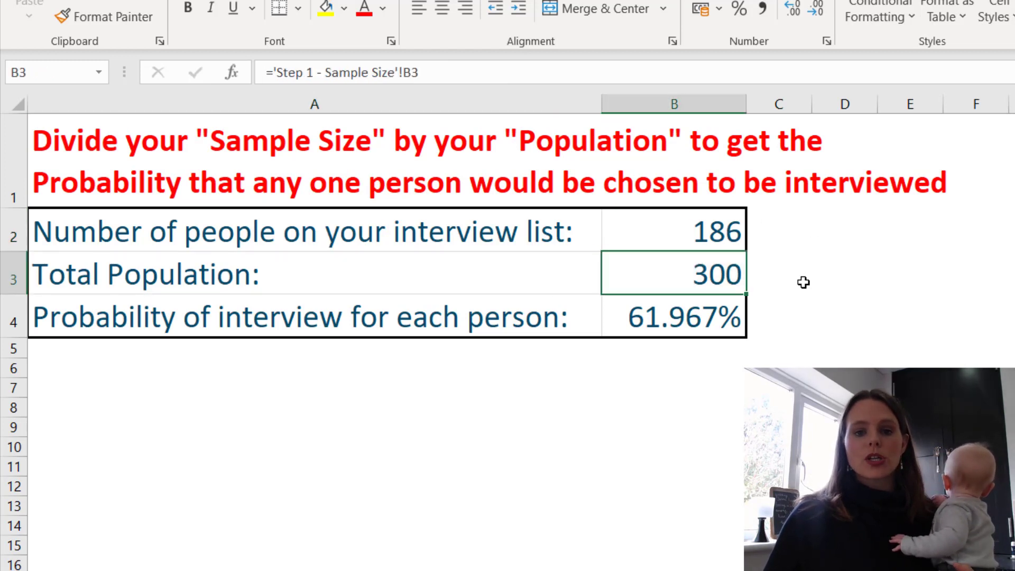
left_click(693, 316)
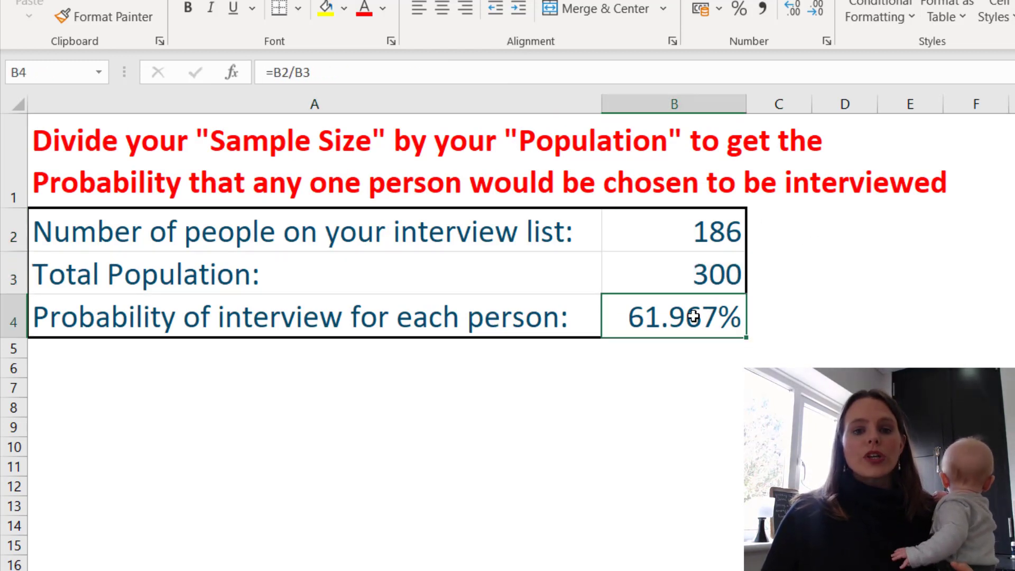
left_click(346, 70)
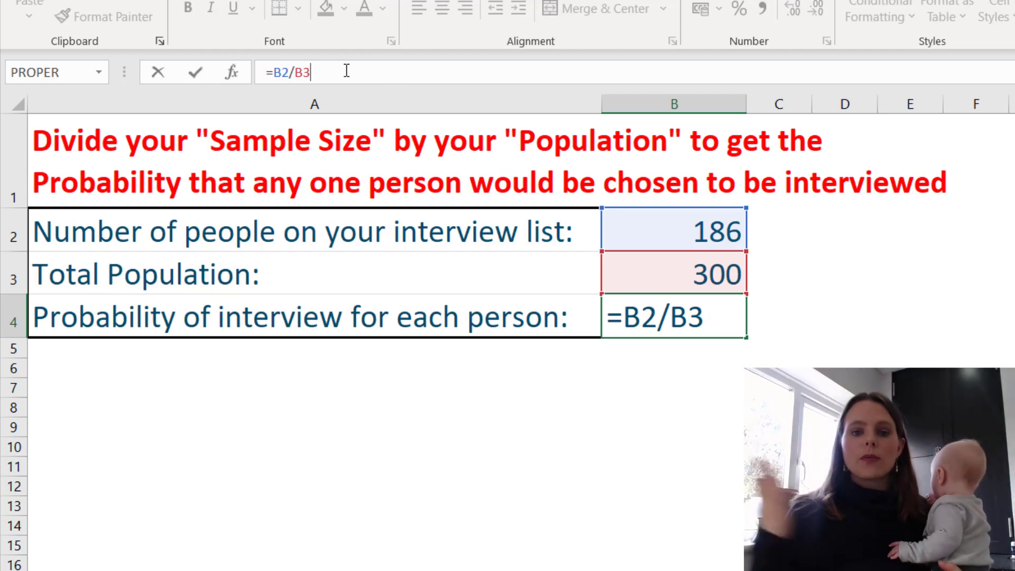
key("Return")
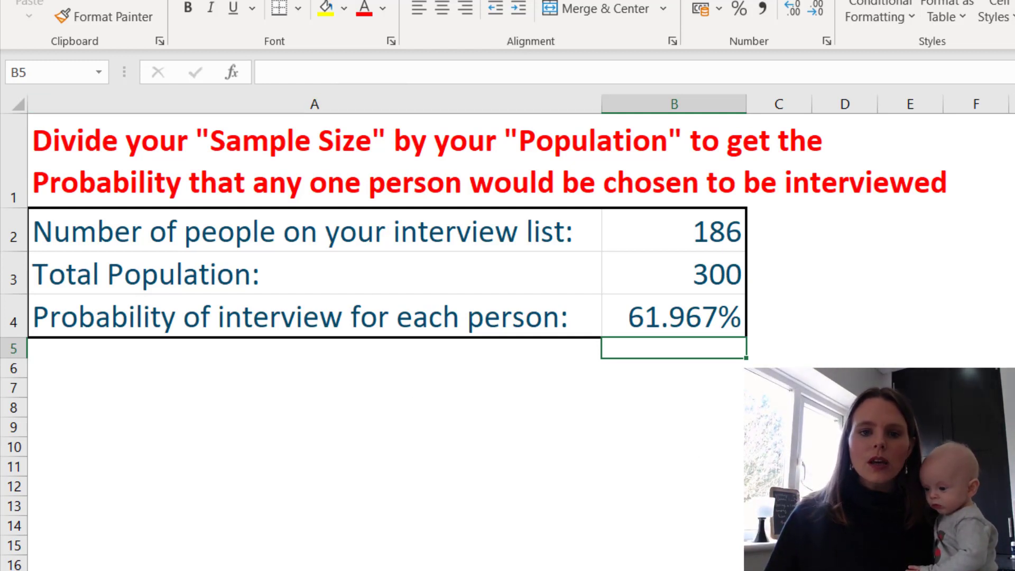
left_click(684, 231)
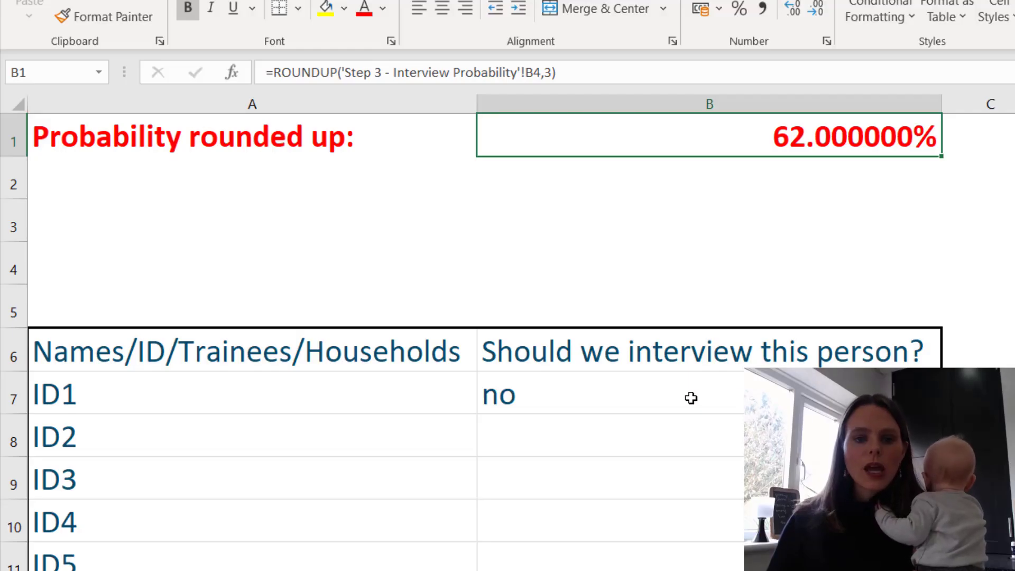
- Enter the formula =RAND() in the empty cell B3, above the list of IDs
left_click(691, 397)
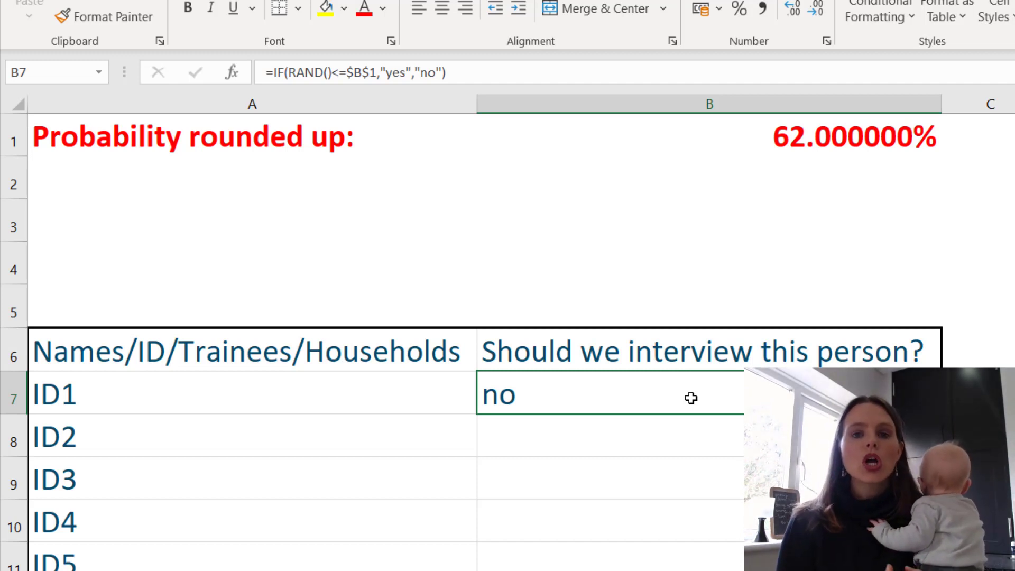
left_click(682, 233)
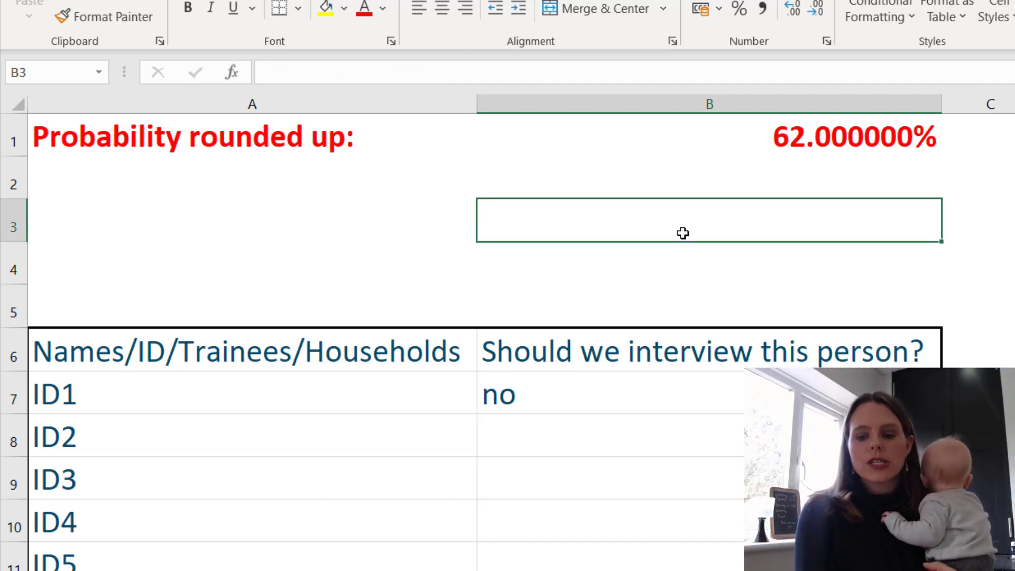
type("=")
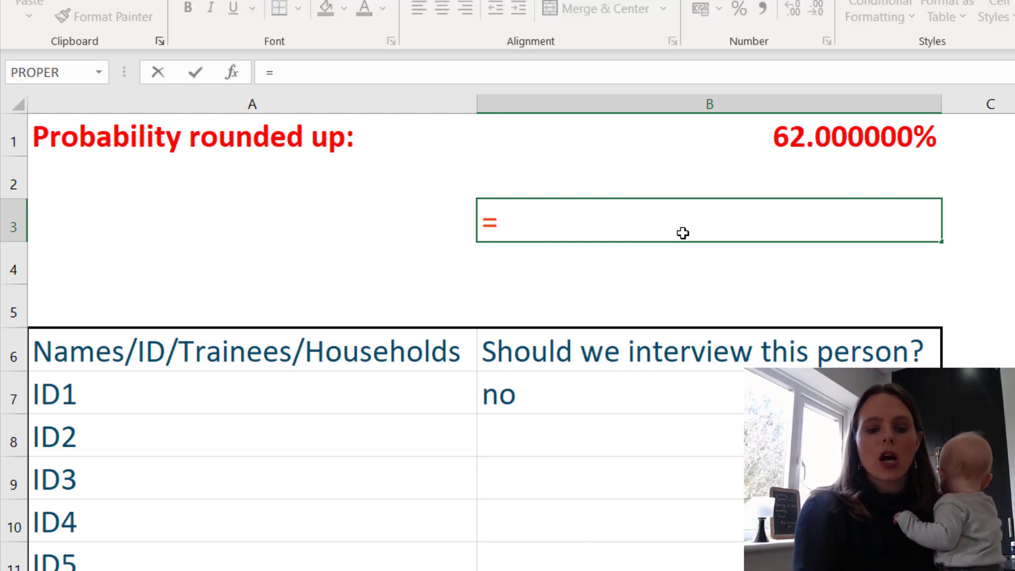
type("rand(")
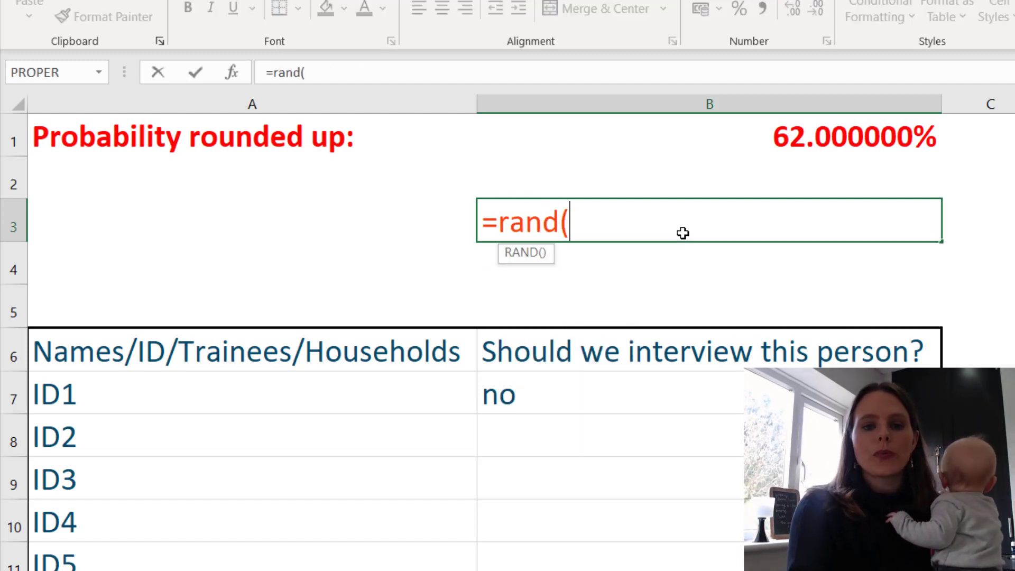
type(")")
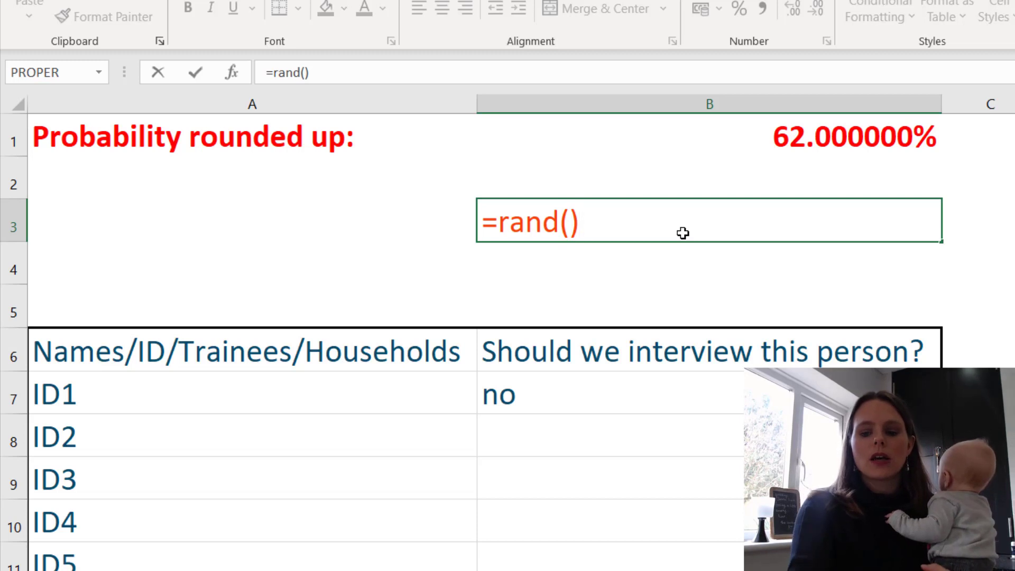
key("Return")
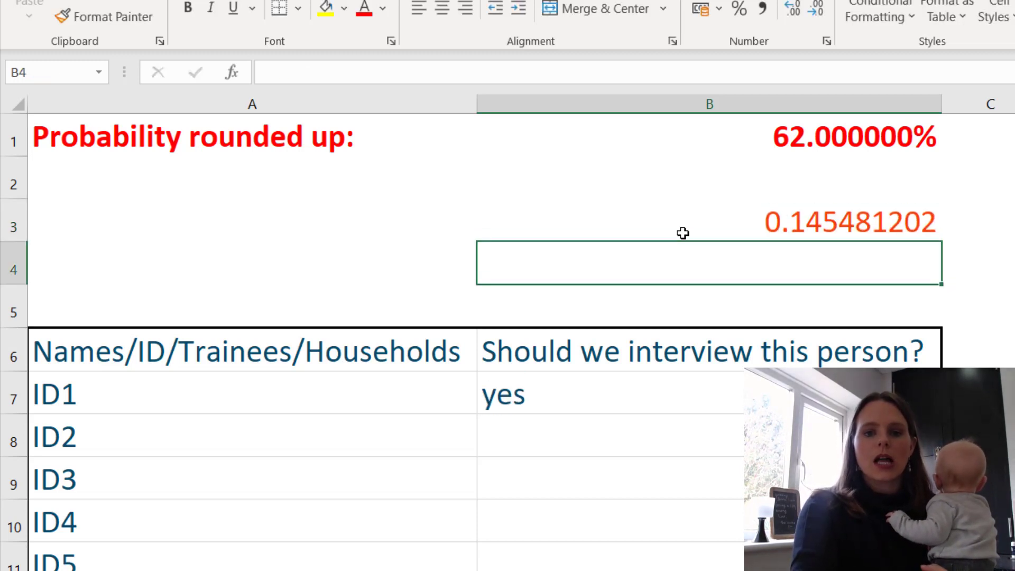
- Recalculate the random number in B3 and examine the IF formula deciding whether ID1 should be interviewed
left_click(897, 230)
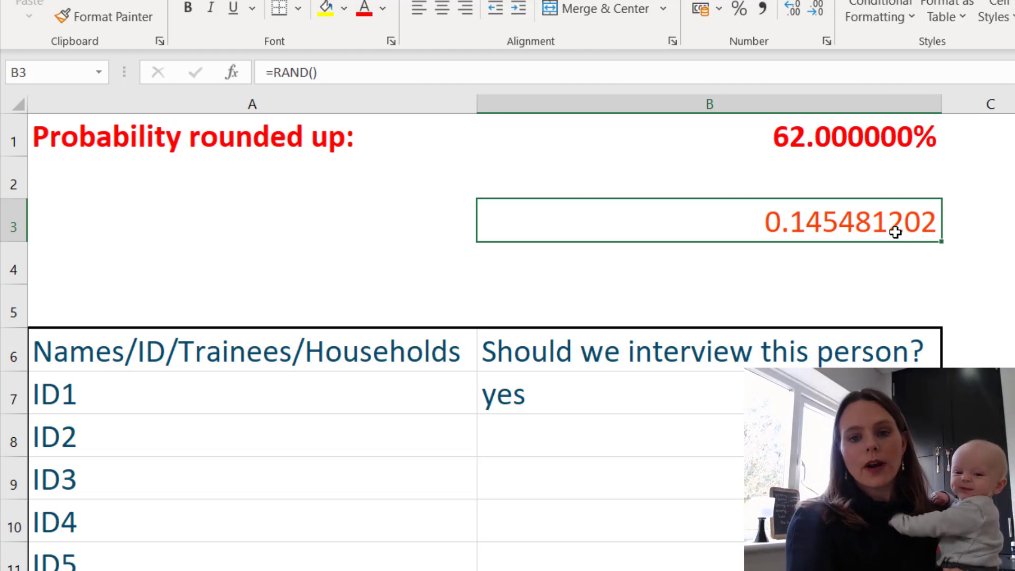
double_click(895, 232)
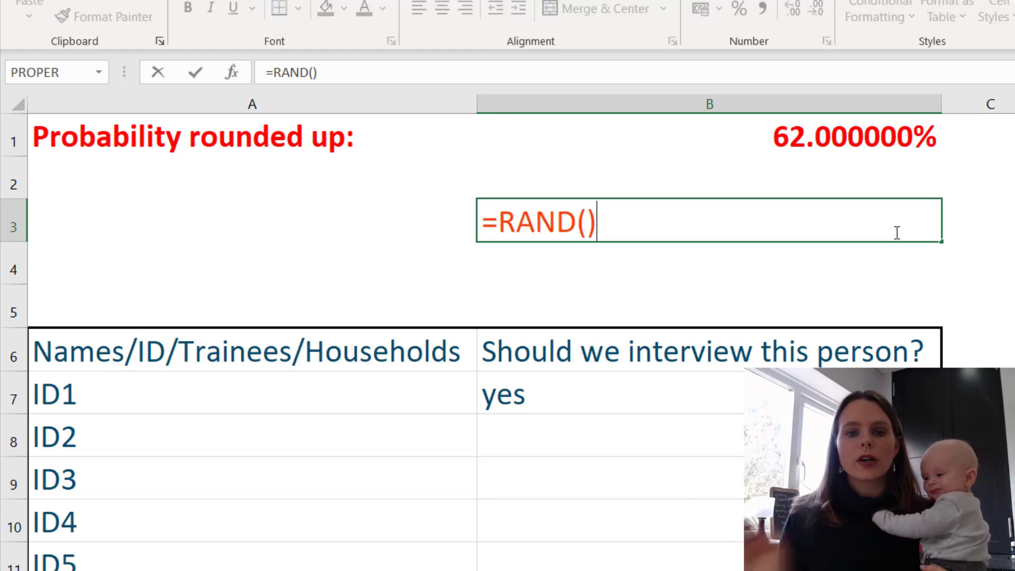
key("Return")
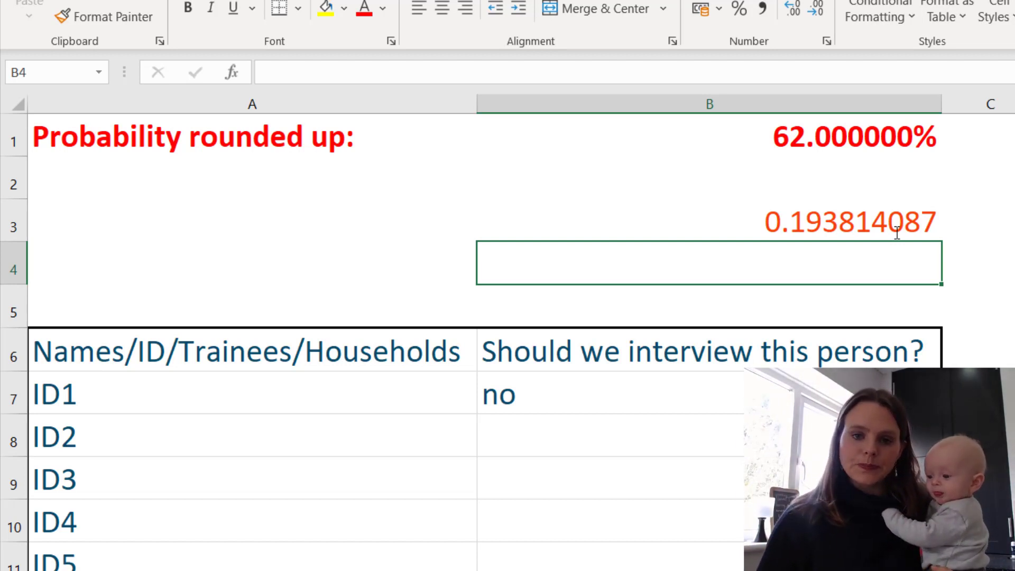
left_click(909, 222)
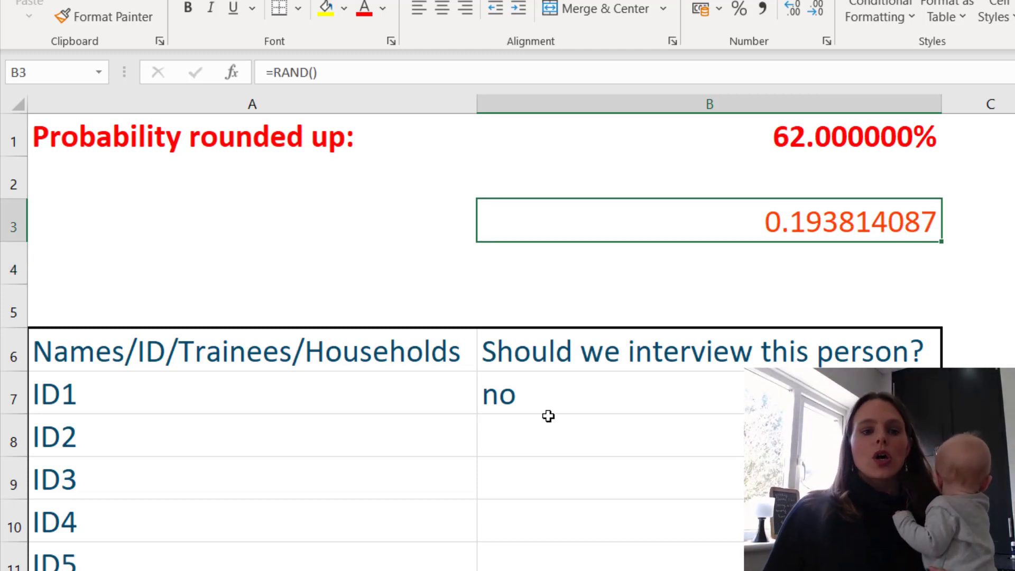
left_click(566, 391)
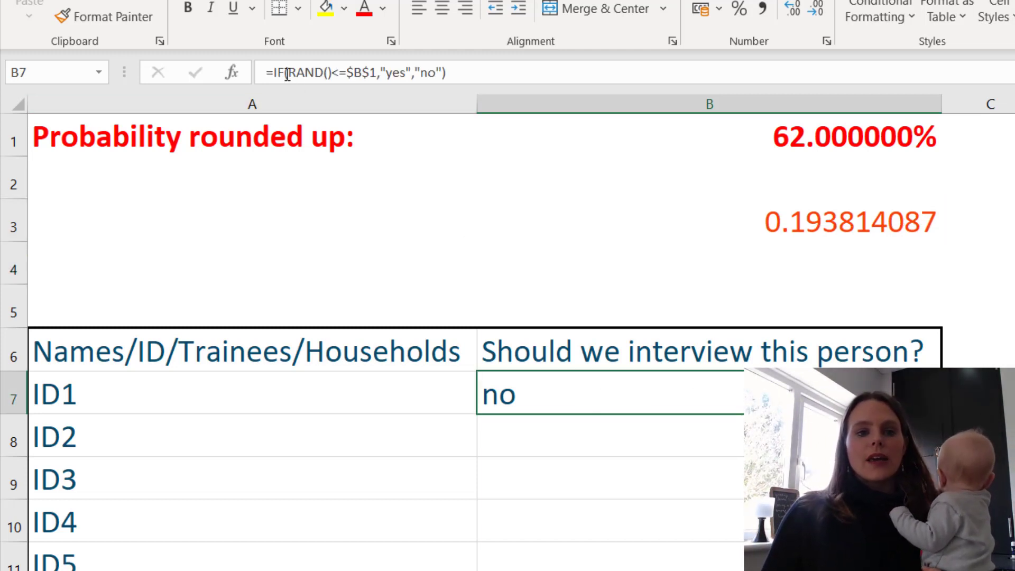
left_click(621, 252)
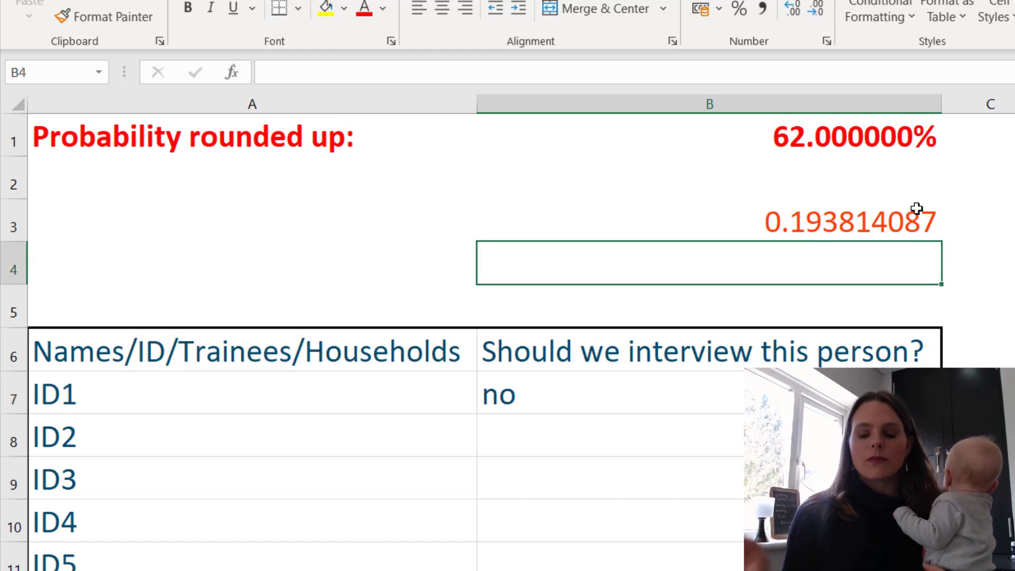
- Start an IF formula in B4 that tests whether RAND() is less than or equal to the rounded-up probability in B1
type("=")
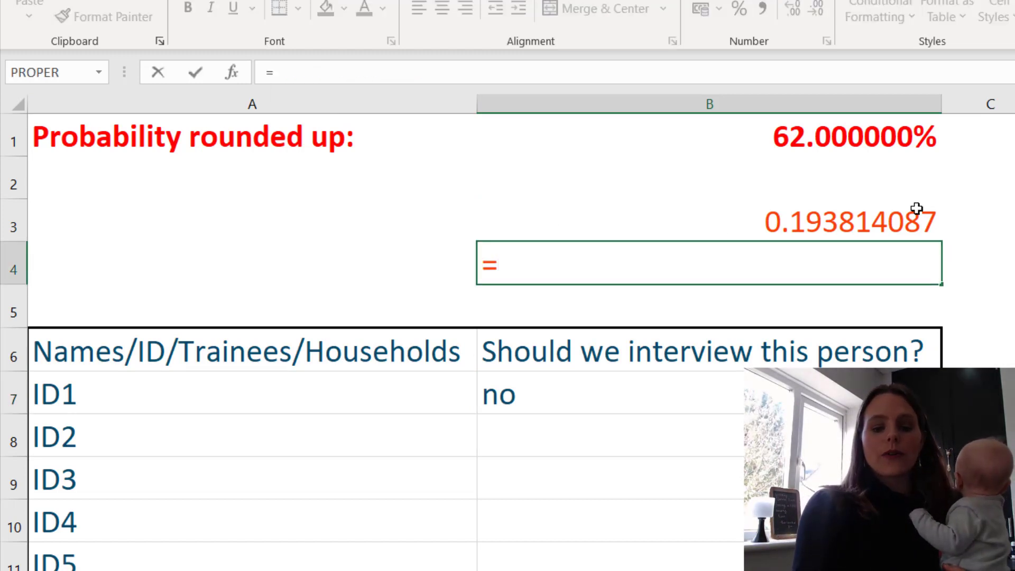
type("if")
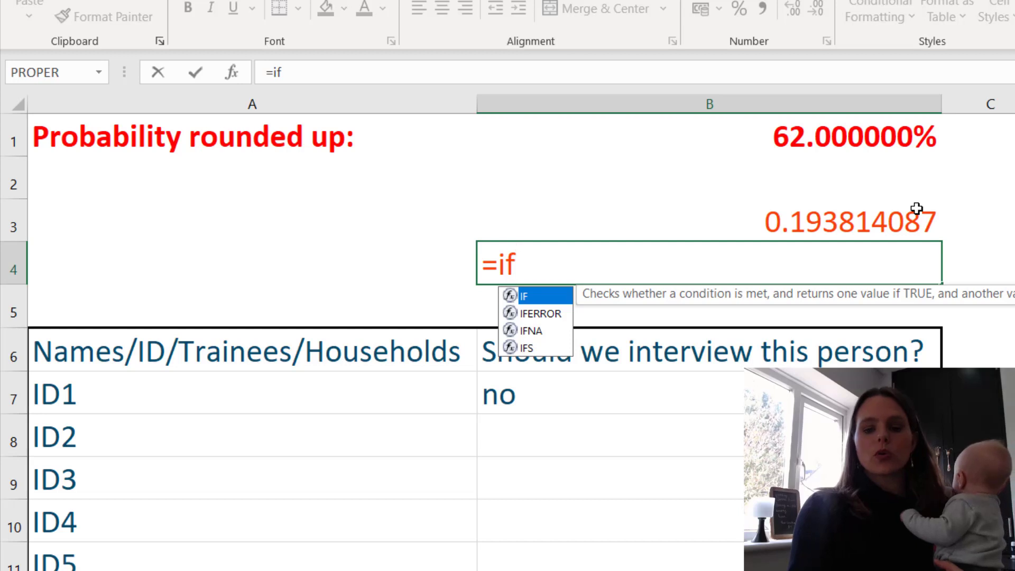
type("(")
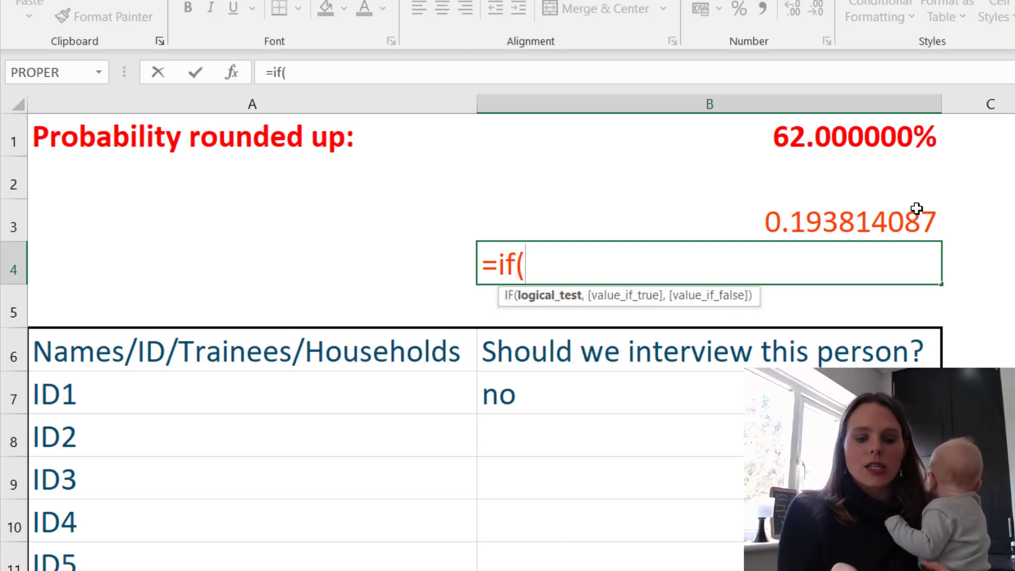
type("ranf")
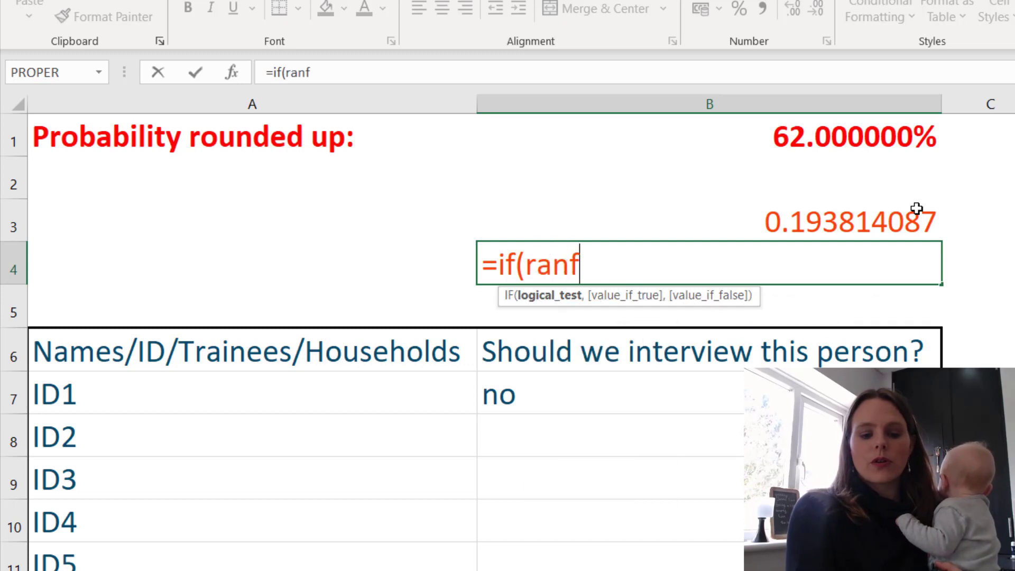
key("BackSpace")
type("d")
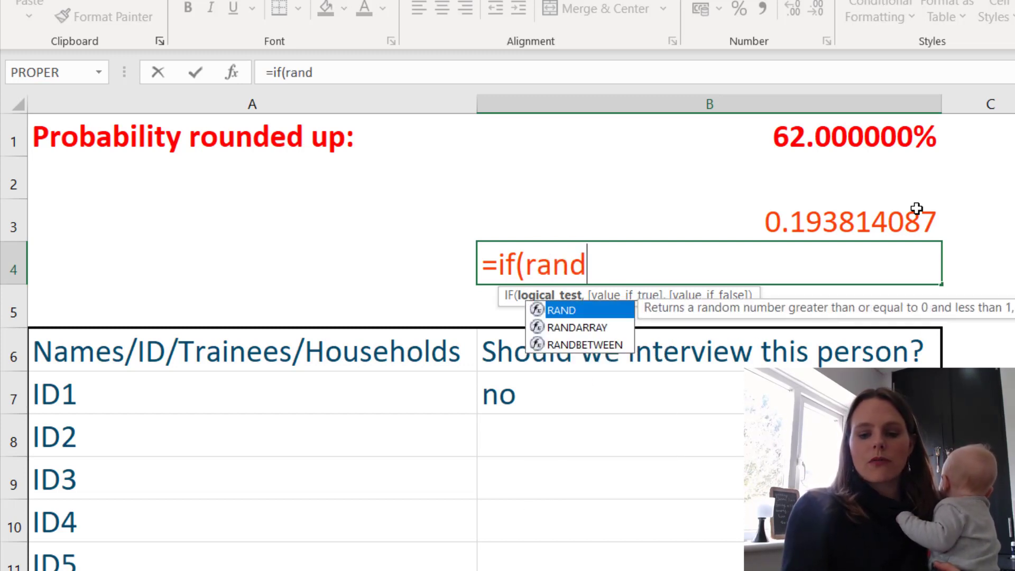
type("()")
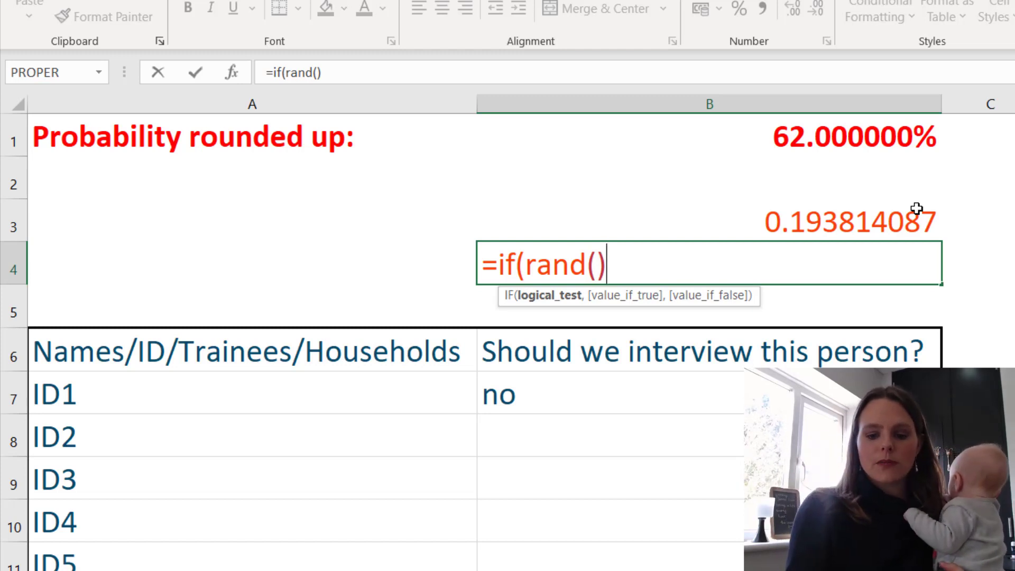
type("<=")
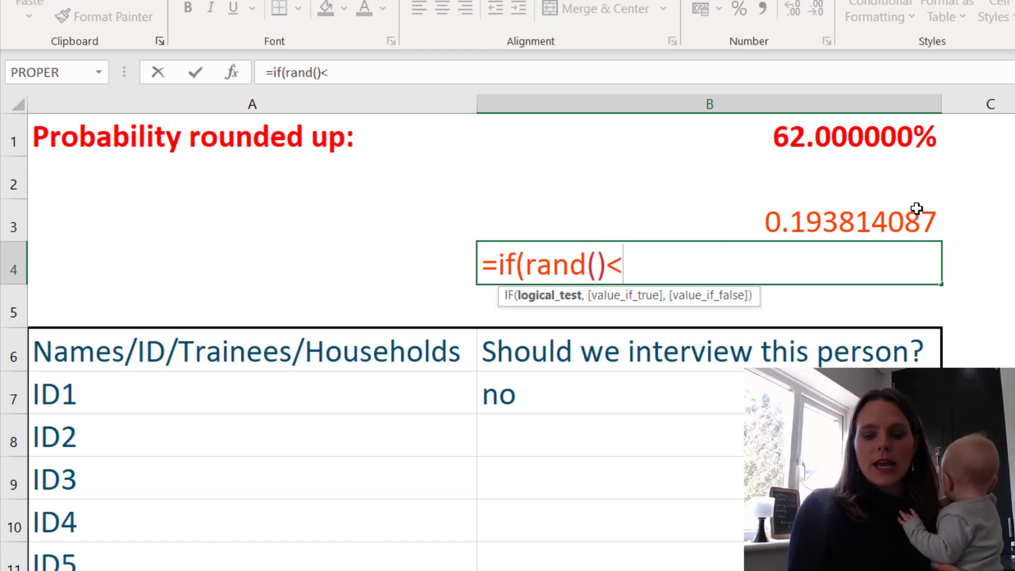
left_click(856, 141)
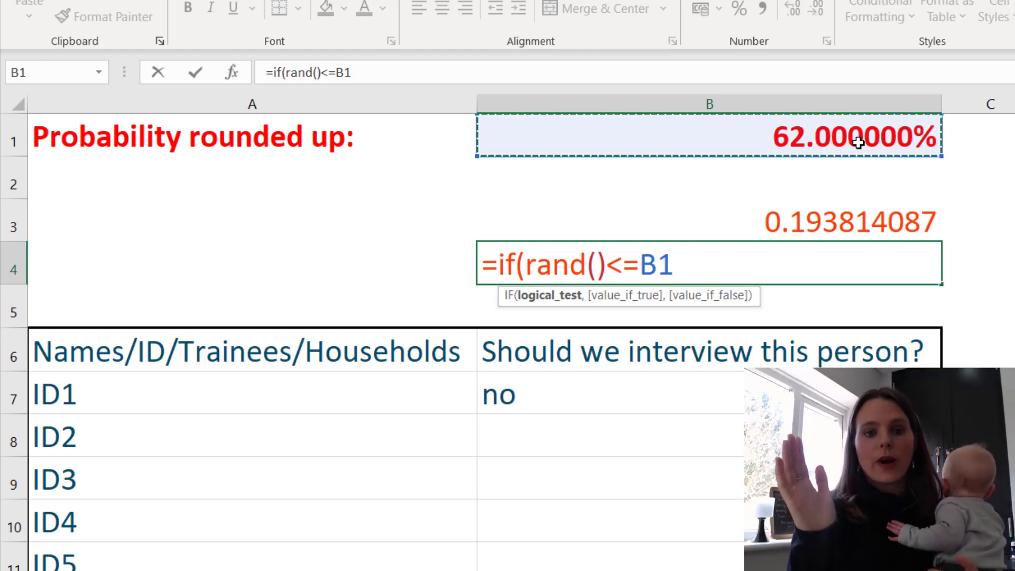
type(",")
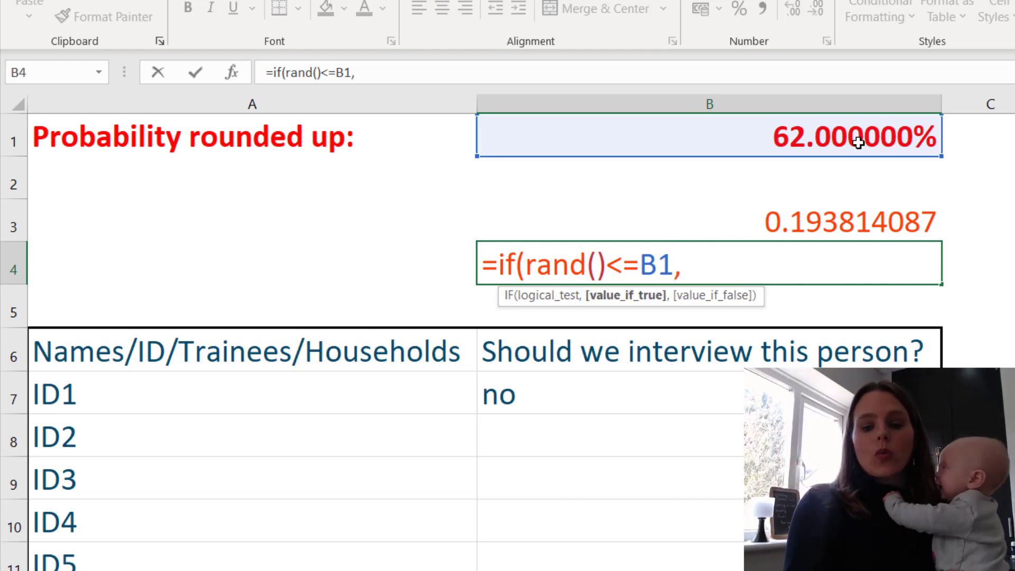
- Complete the IF formula in B4 so it returns "yes" when the test is true and "no" when false
type(":")
key("BackSpace")
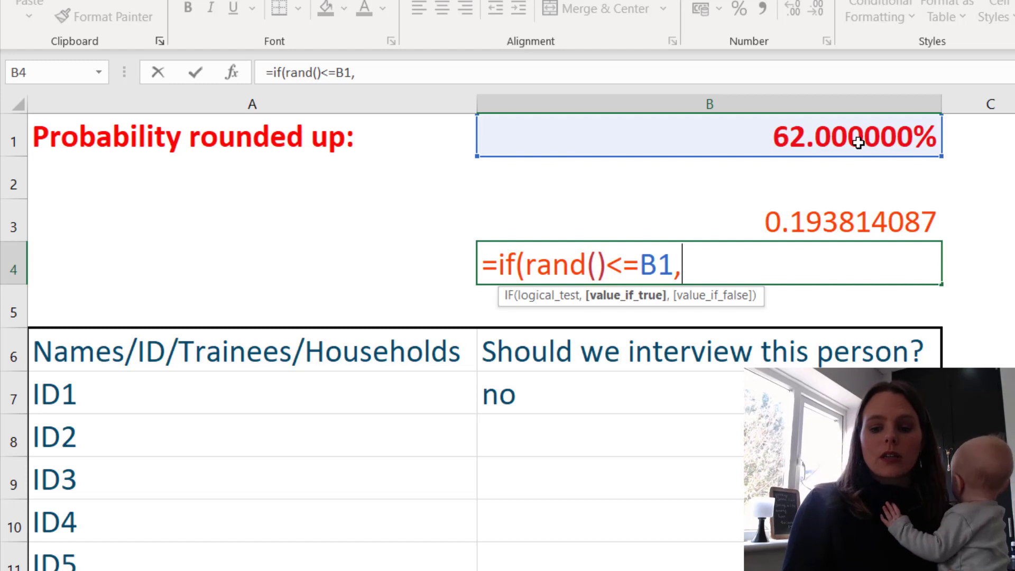
type("\"yes ")
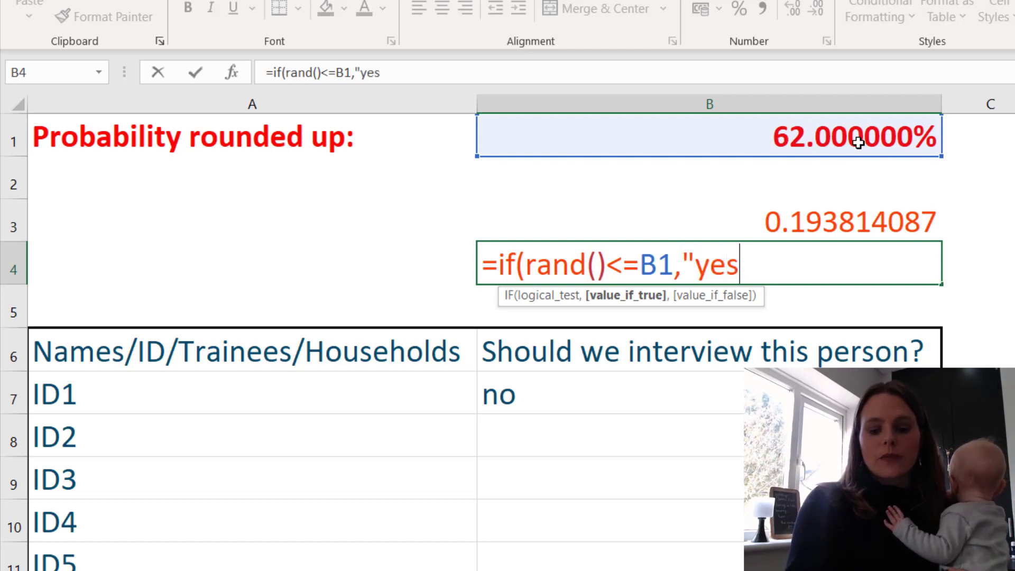
type("\"")
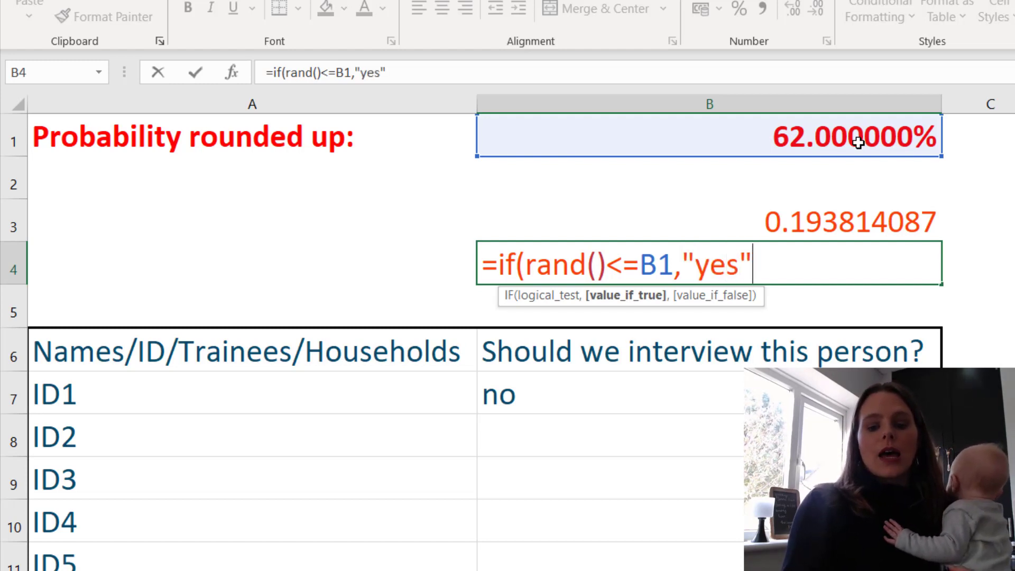
type(",")
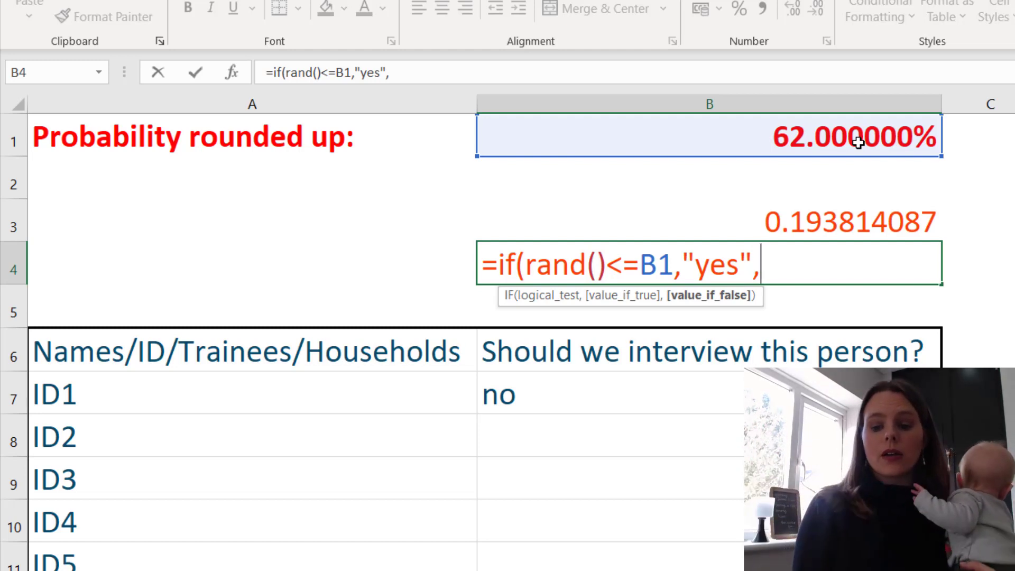
type(">")
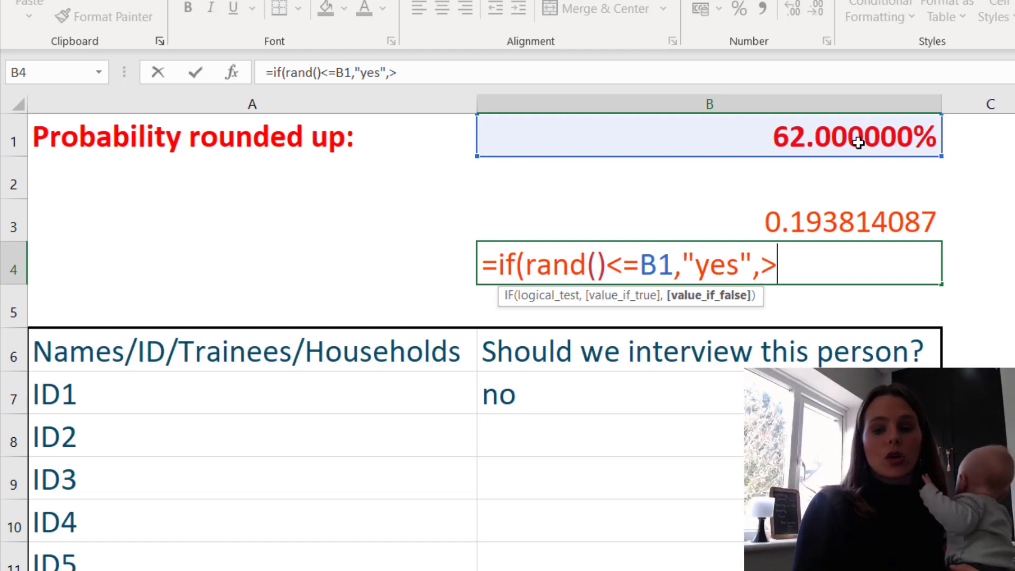
key("BackSpace")
type("\"")
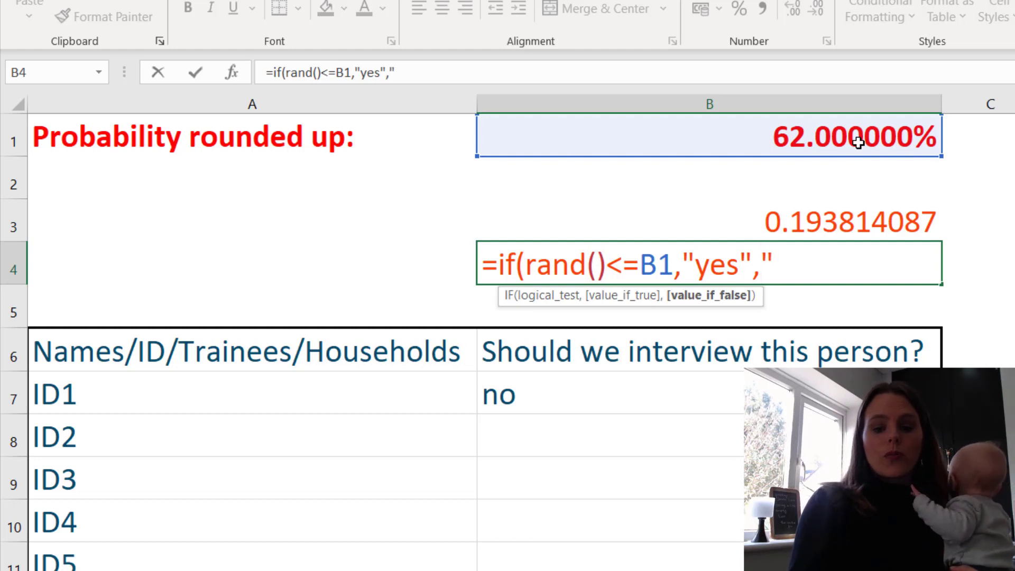
type("no\"")
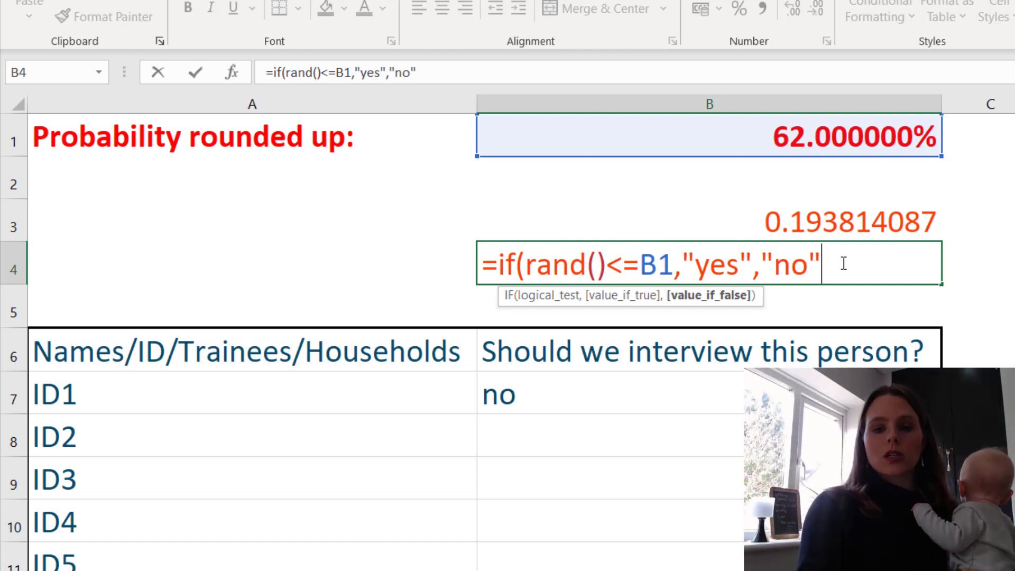
type(")")
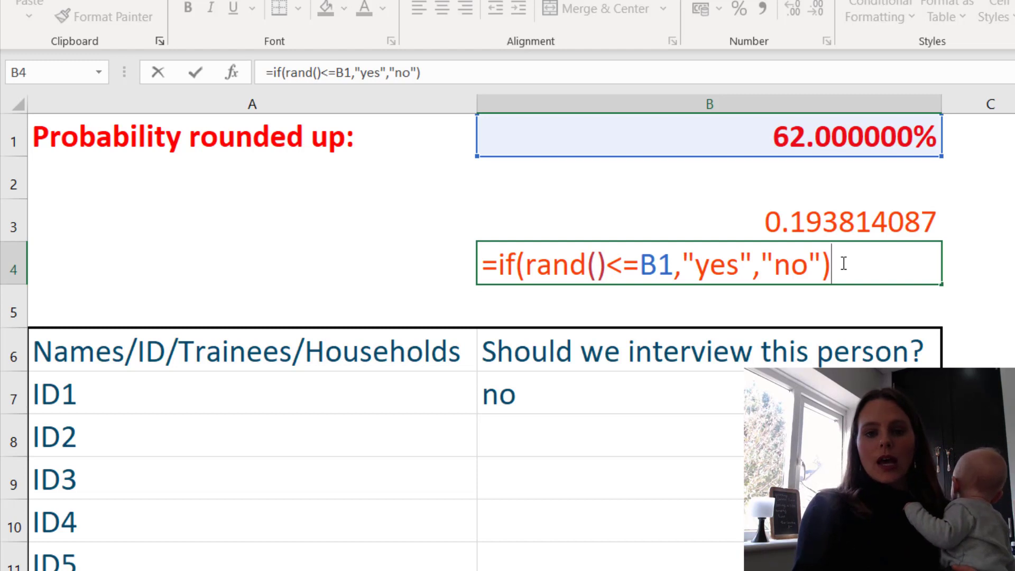
key("Return")
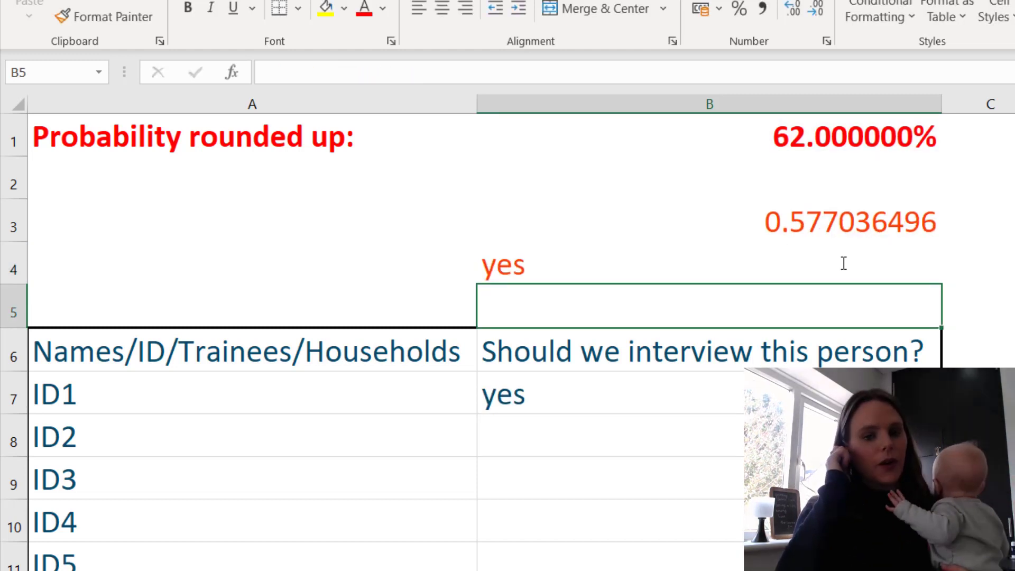
- Check the IF formula in B7 and fill it down the "Should we interview this person?" column for all IDs
left_click(709, 392)
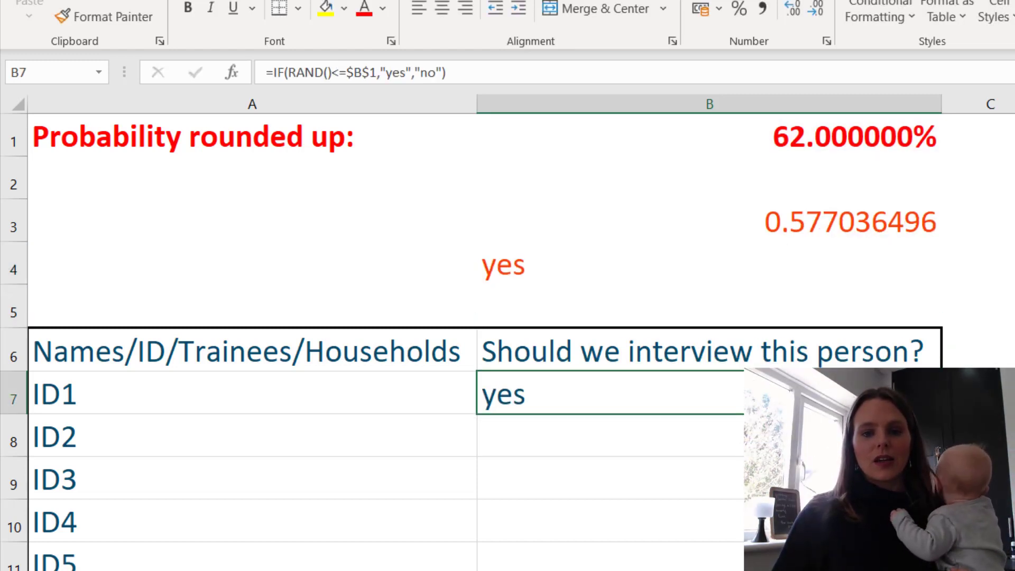
left_click(465, 75)
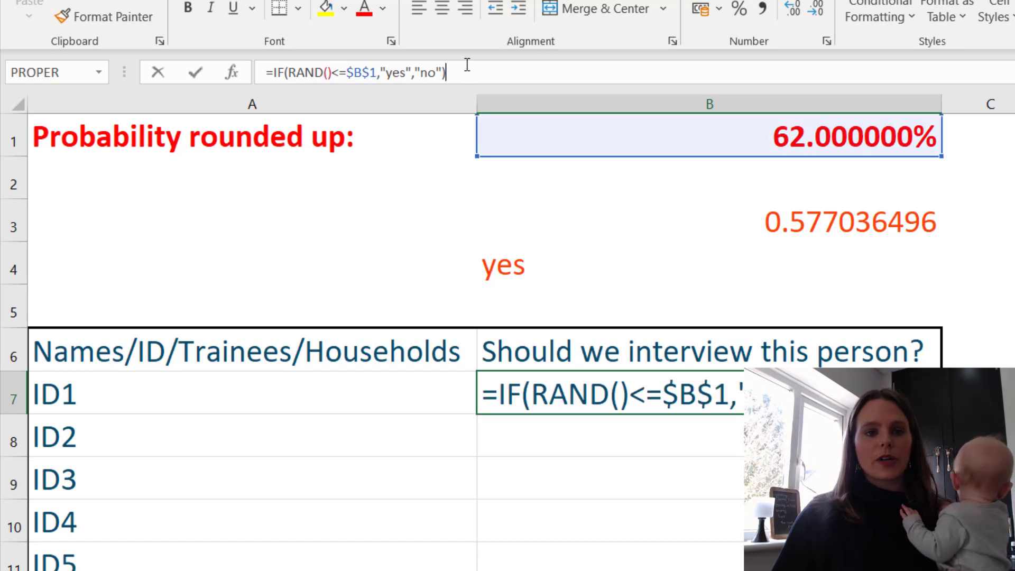
key("Return")
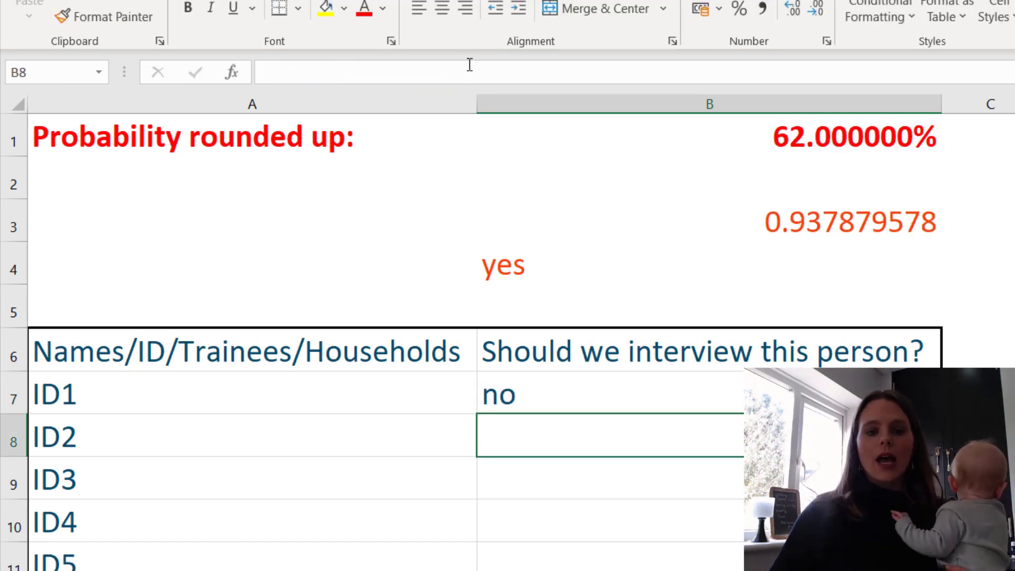
left_click(584, 365)
left_click(672, 384)
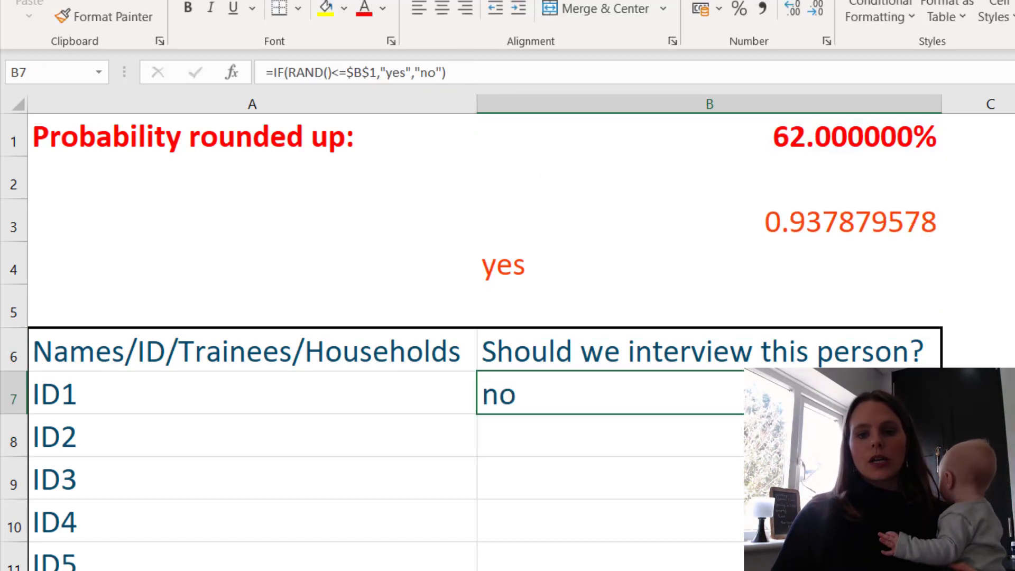
left_click_drag(941, 414, 941, 569)
left_click_drag(582, 560, 608, 215)
left_click(609, 215)
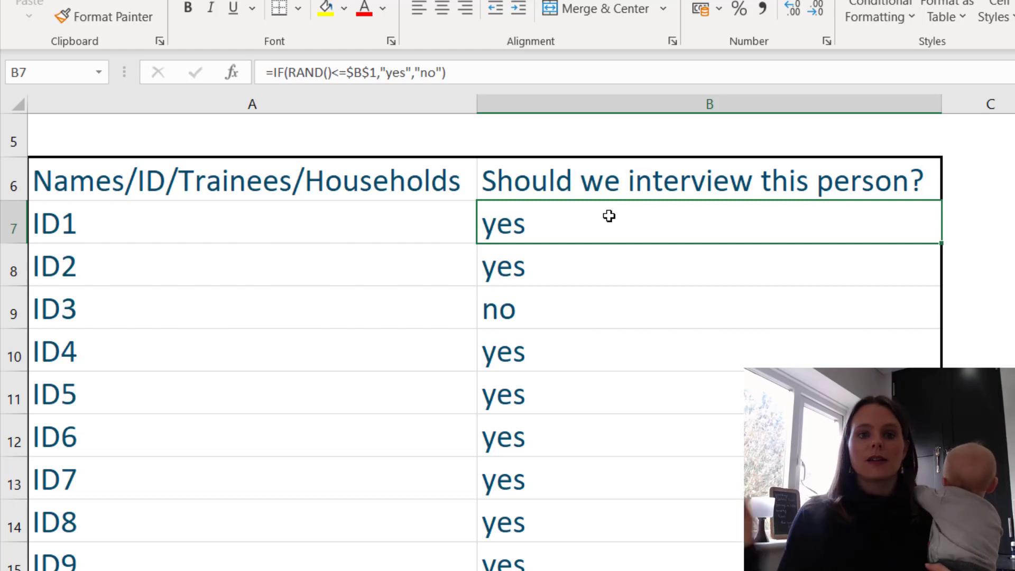
- Inspect the formulas for ID1 and ID297, recalculate the random choices and review the yes/no answers through ID300
scroll(608, 216, "up", 2)
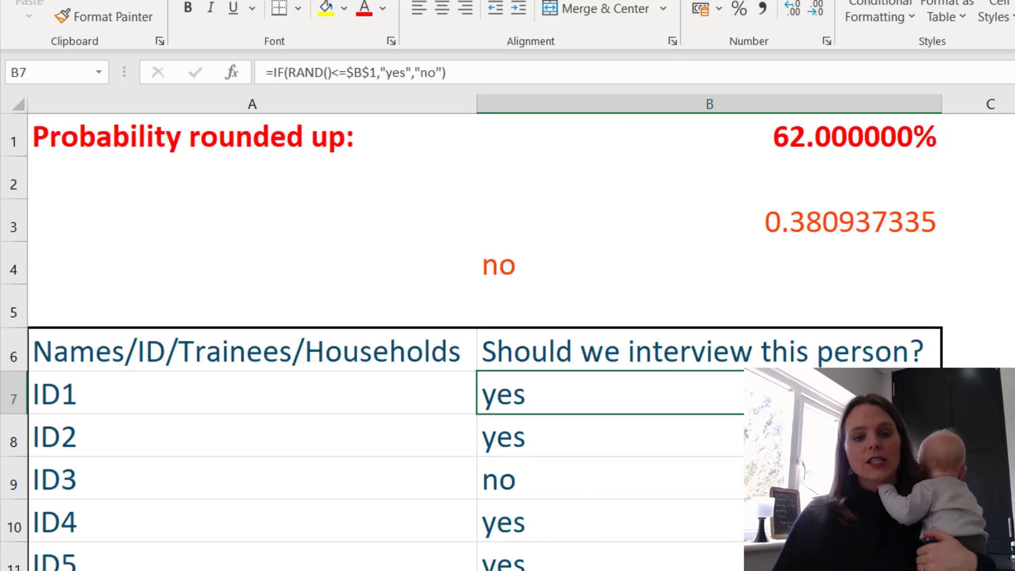
double_click(532, 399)
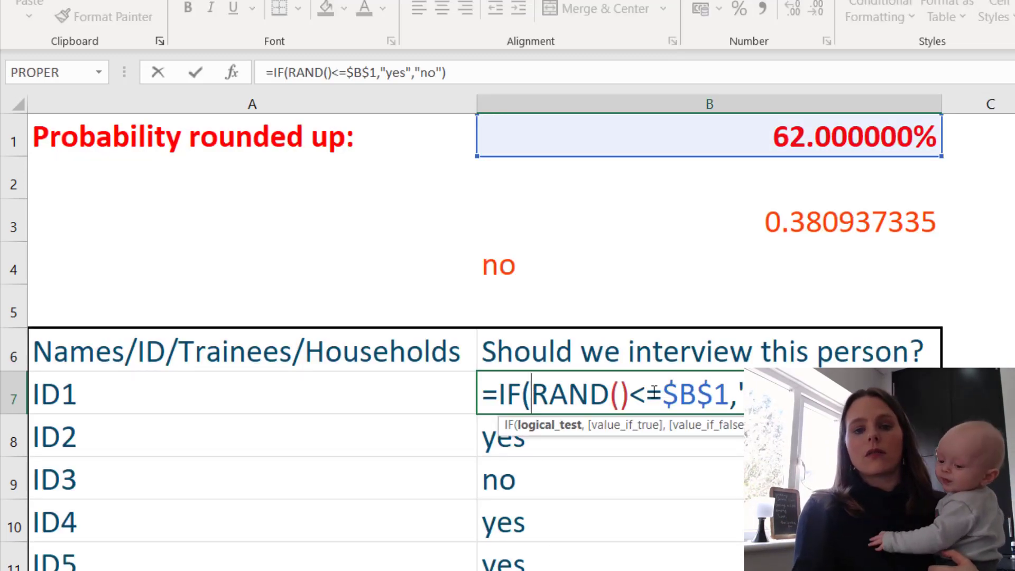
key("Return")
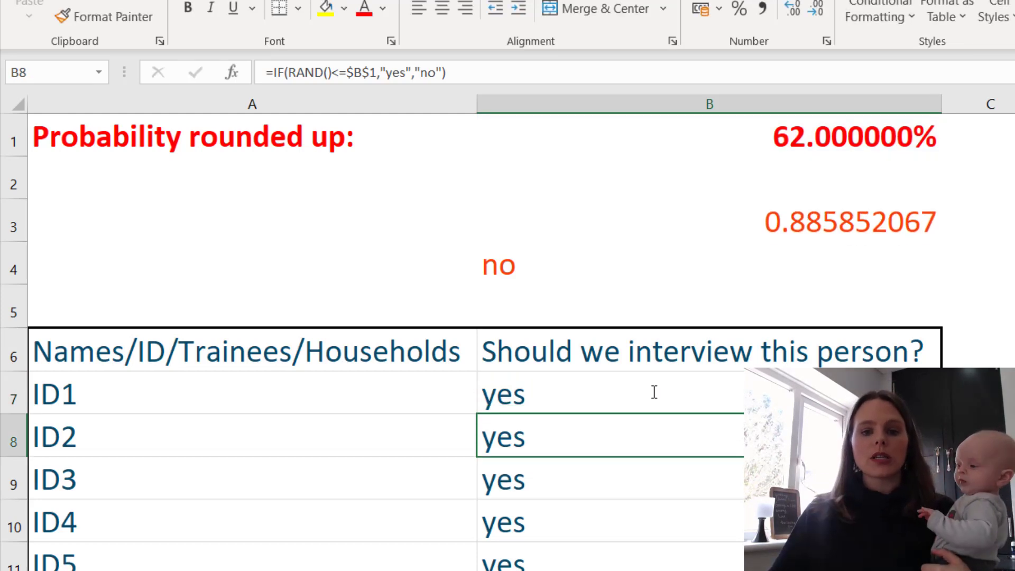
left_click_drag(654, 392, 686, 570)
scroll(718, 516, "down", 3)
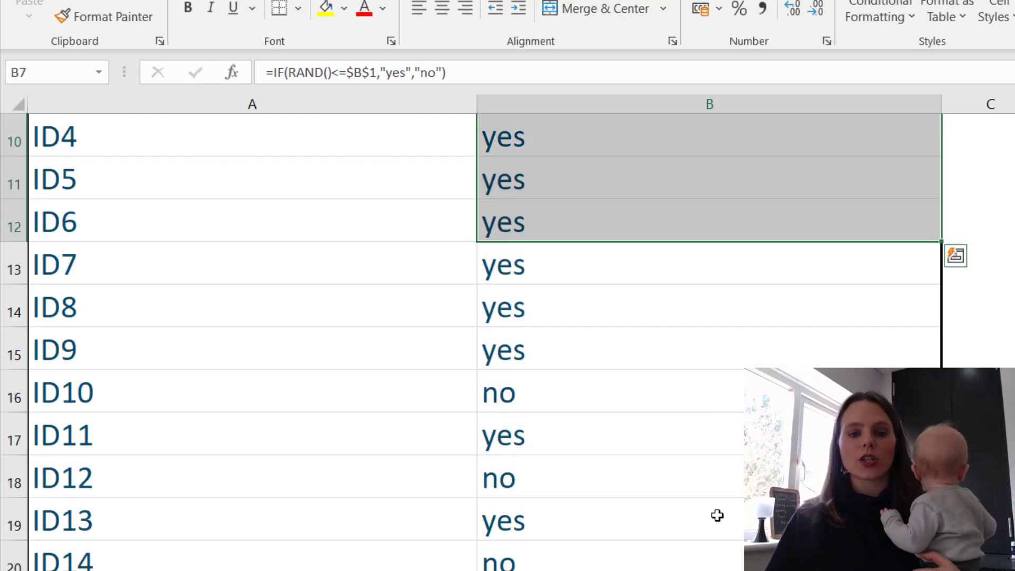
left_click(722, 406)
double_click(721, 411)
double_click(717, 279)
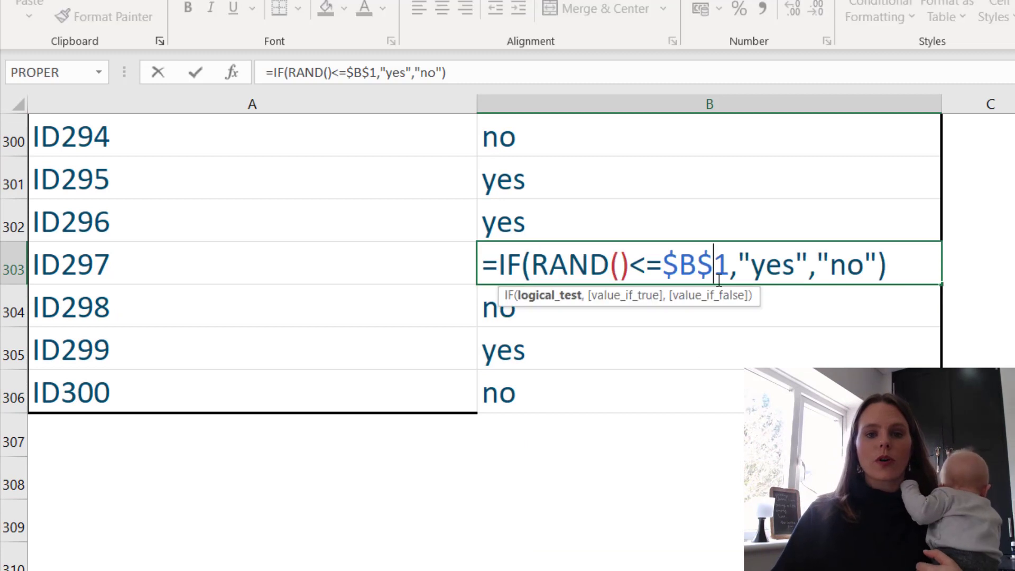
key("Return")
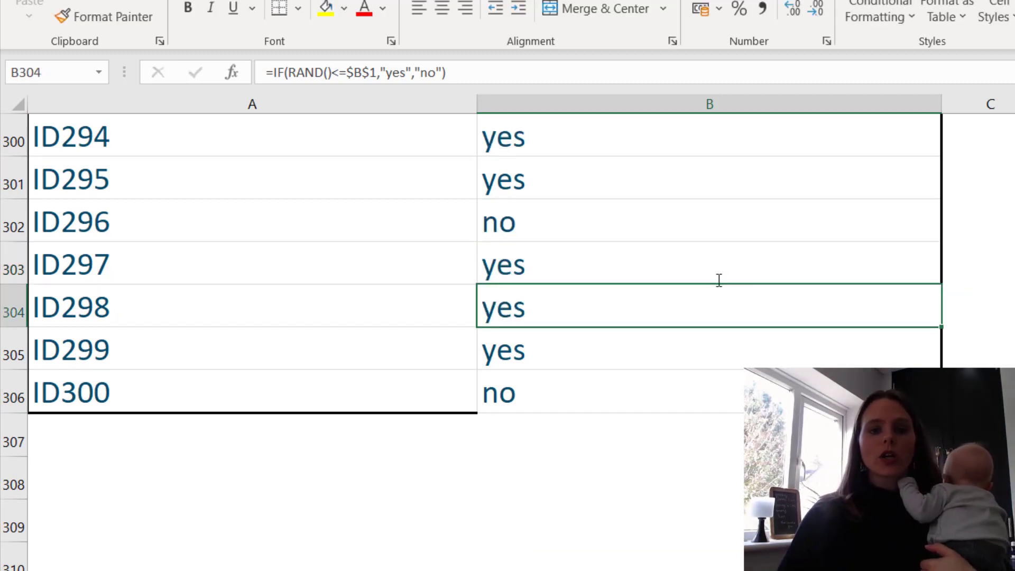
scroll(644, 398, "up", 19)
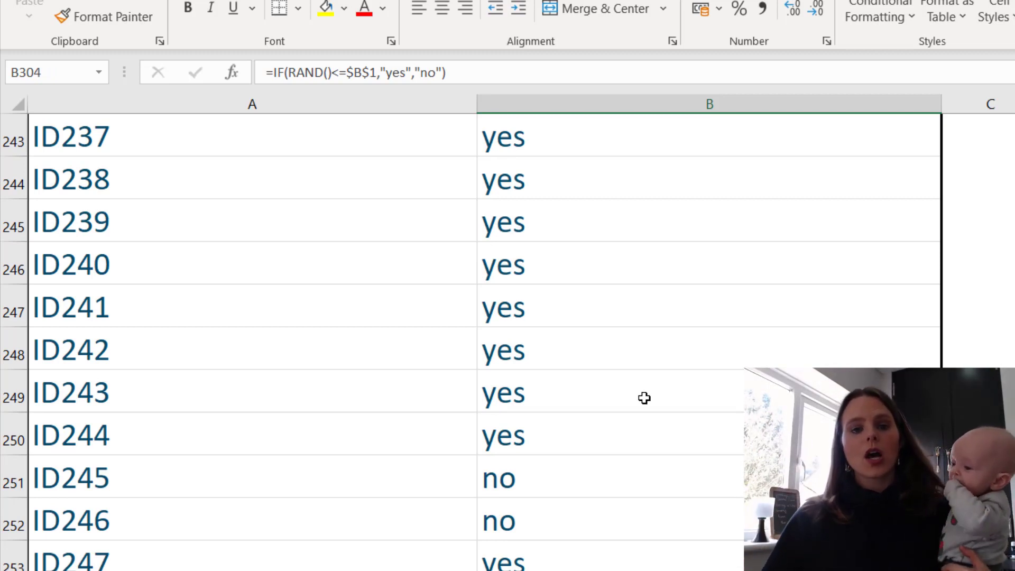
scroll(644, 397, "up", 20)
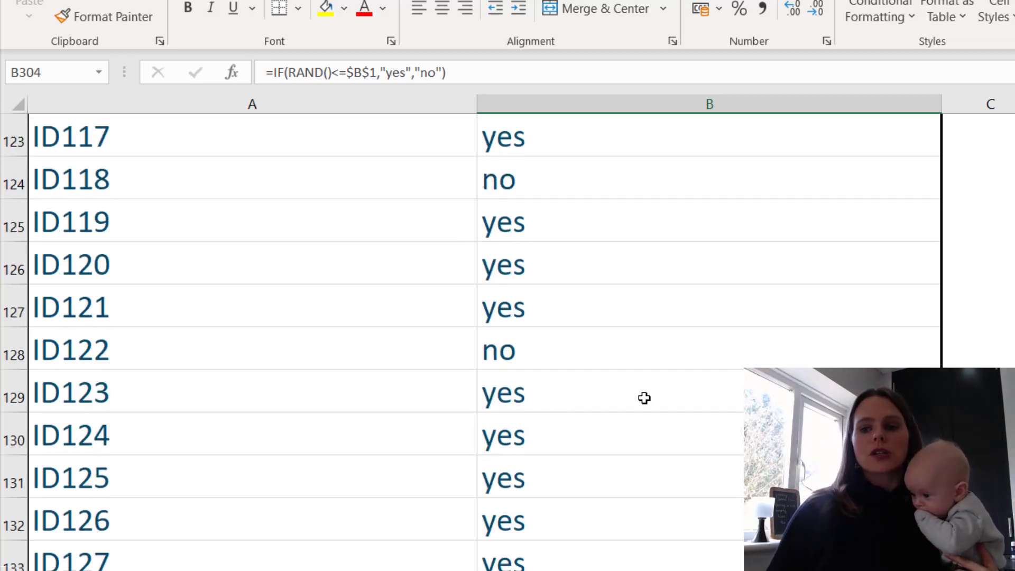
scroll(644, 398, "up", 20)
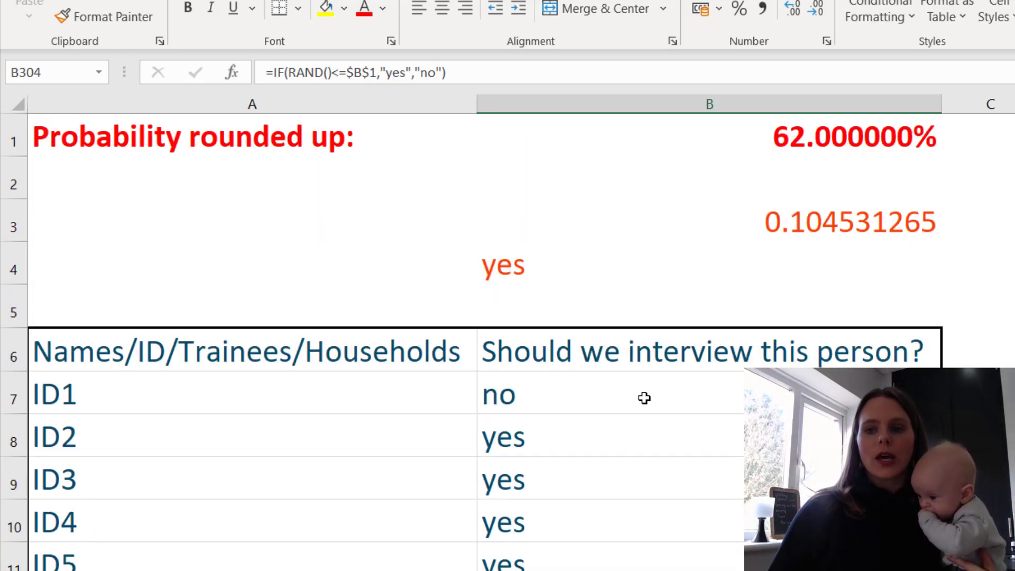
- Copy the ID and interview-decision table from the header in row 6 through the last ID
left_click_drag(224, 351, 608, 568)
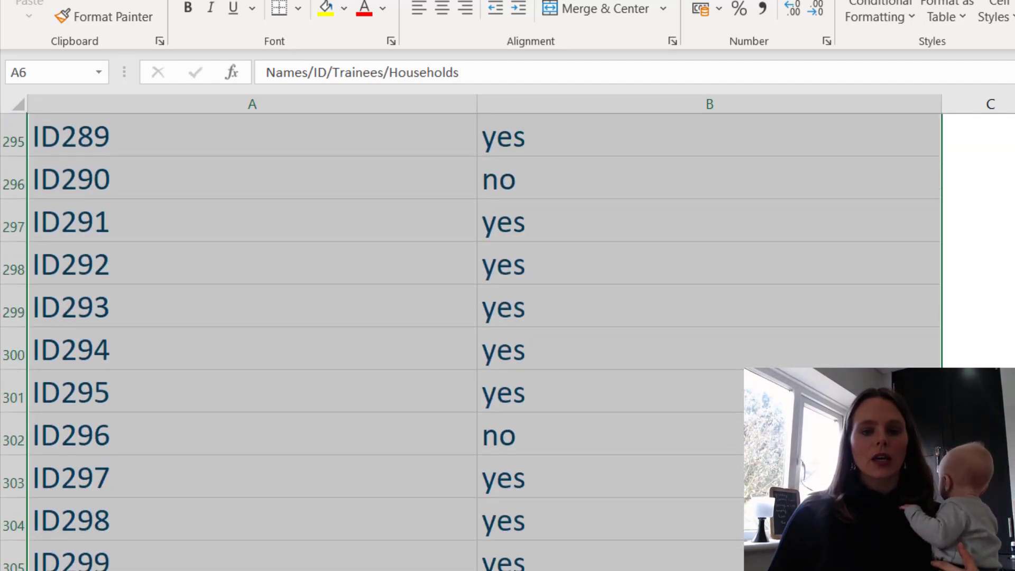
right_click(879, 423)
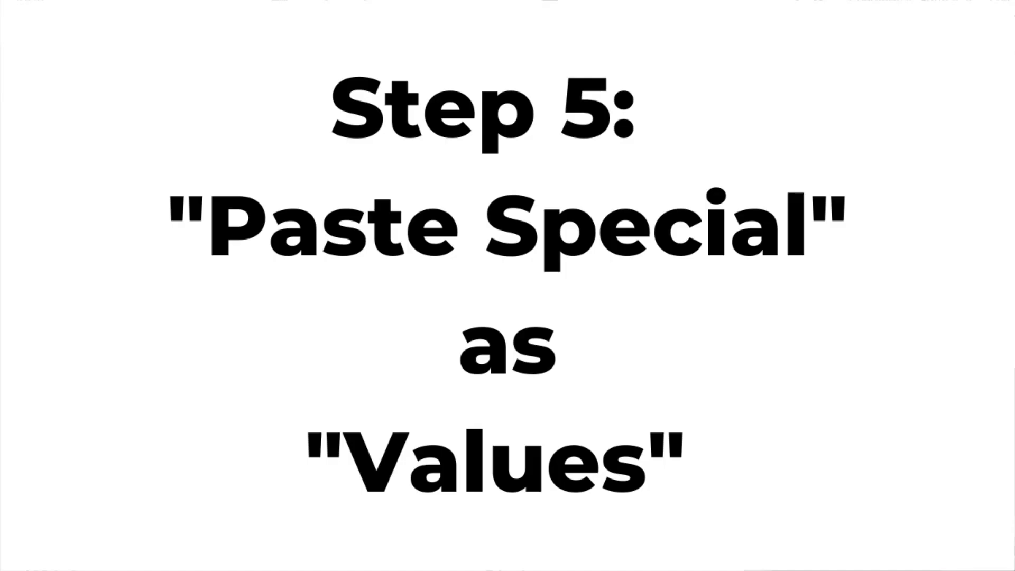
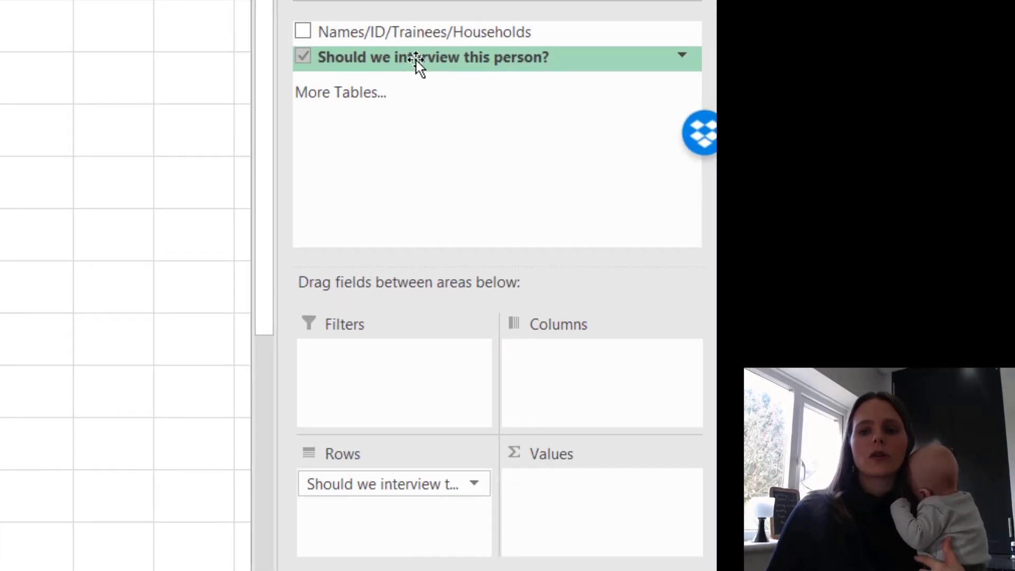
- Add a count of "Should we interview this person?" to the PivotTable values and review the counts for no and yes
left_click_drag(416, 60, 580, 498)
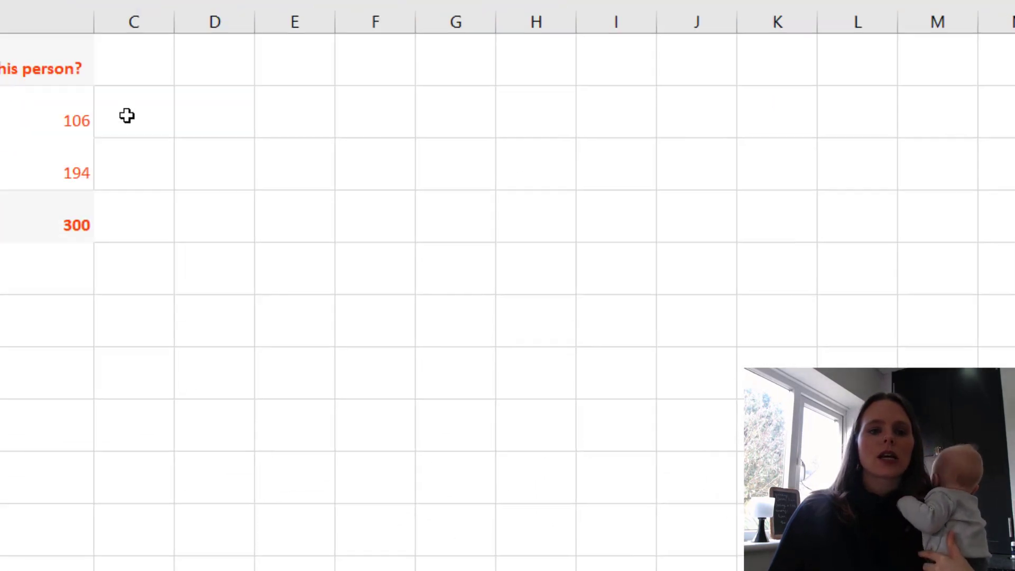
left_click_drag(430, 181, 431, 235)
left_click_drag(122, 177, 385, 141)
left_click_drag(126, 217, 273, 197)
left_click(333, 201)
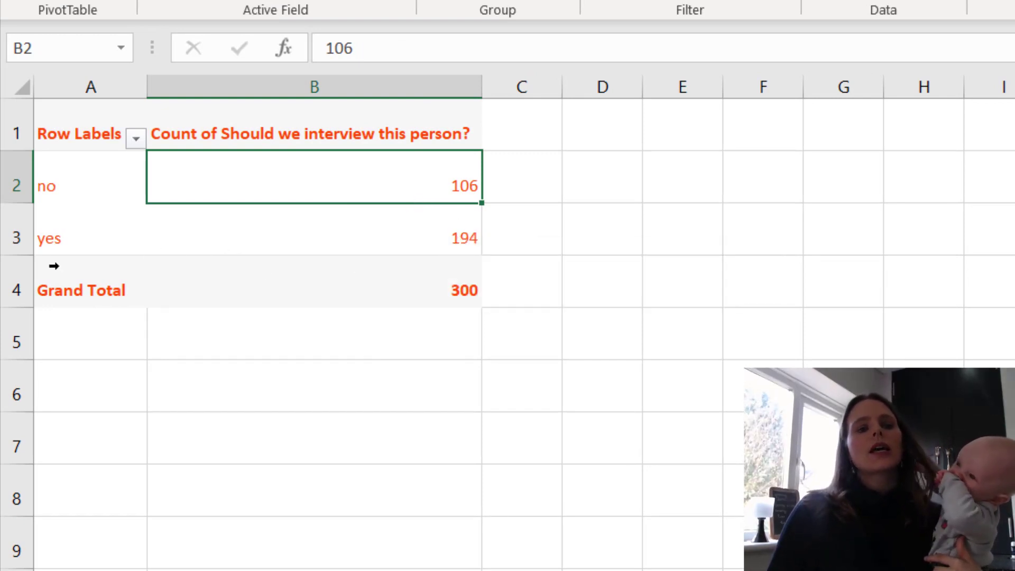
- Compare the PivotTable's yes count with the number of people on the interview list in the probability sheet
left_click(65, 231)
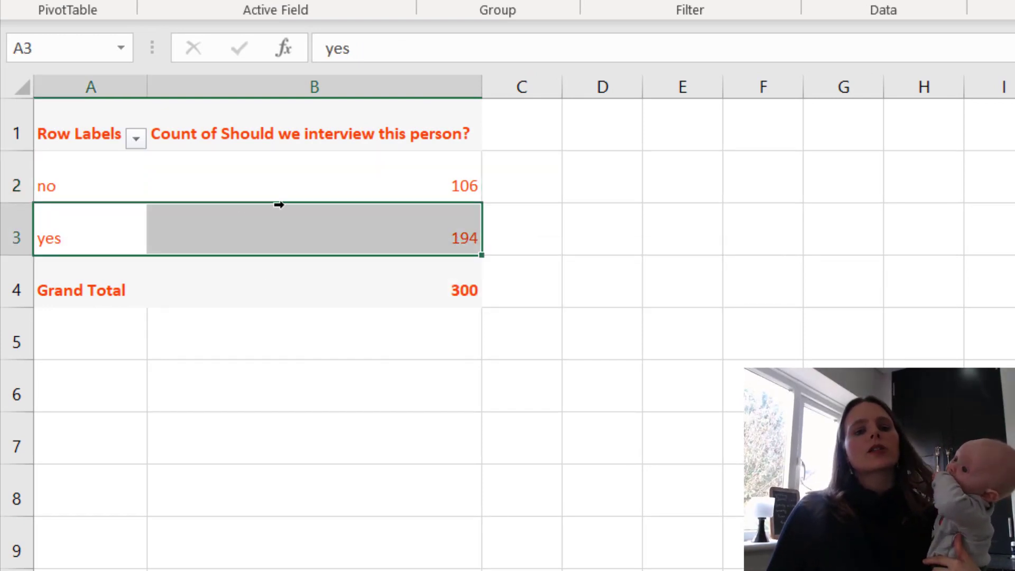
left_click(459, 227)
left_click_drag(290, 234, 79, 245)
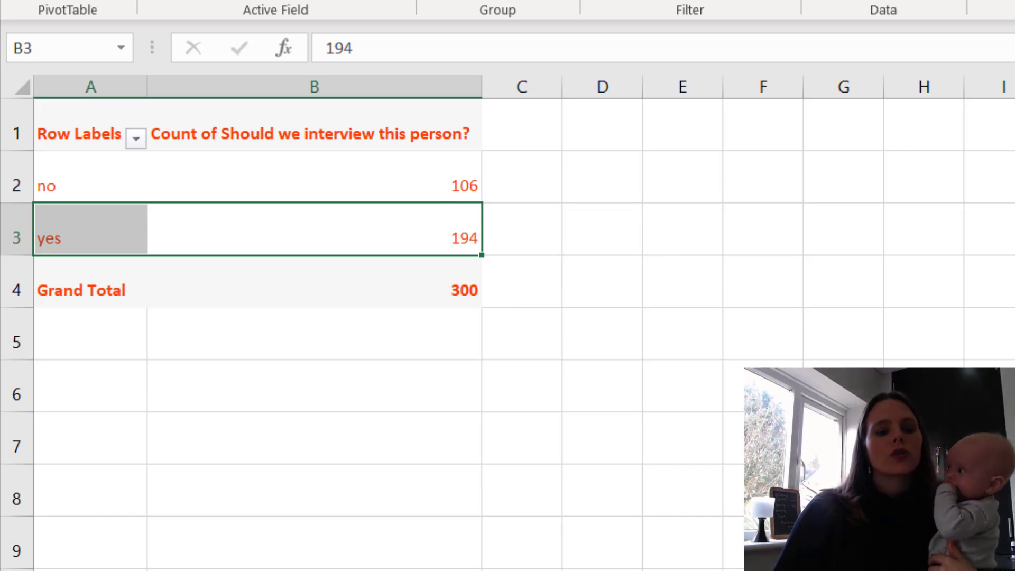
key("ctrl+Page_Down")
left_click_drag(633, 249, 854, 241)
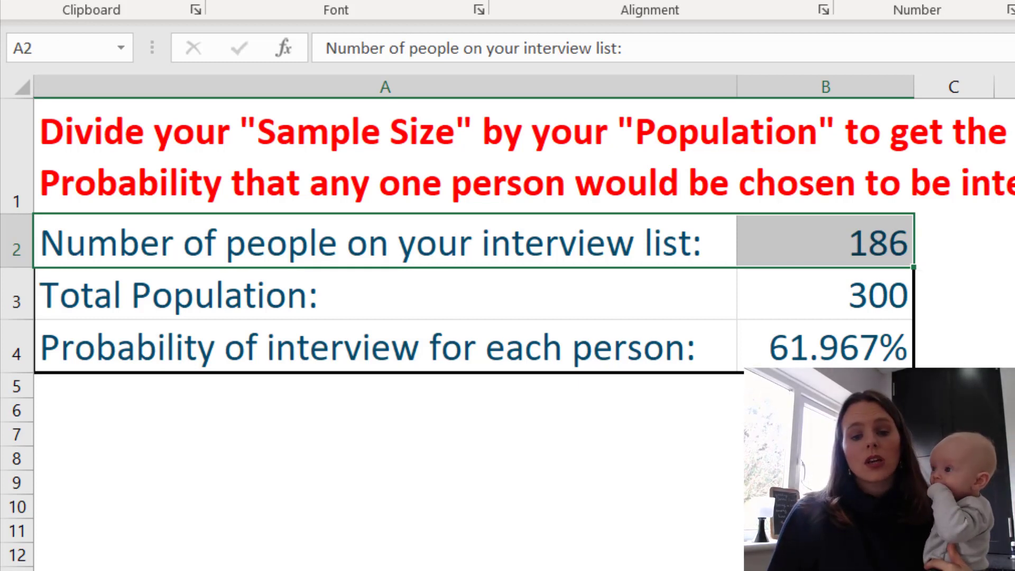
key("ctrl+Page_Up")
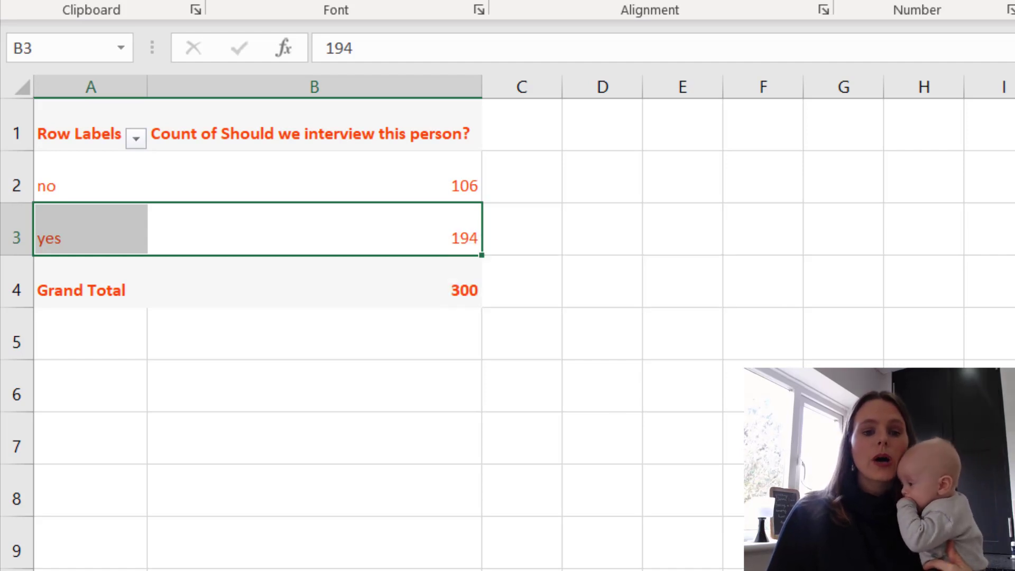
- Regenerate the random yes/no choices by re-entering the IF formula for ID3 in B9
key("ctrl+Page_Up")
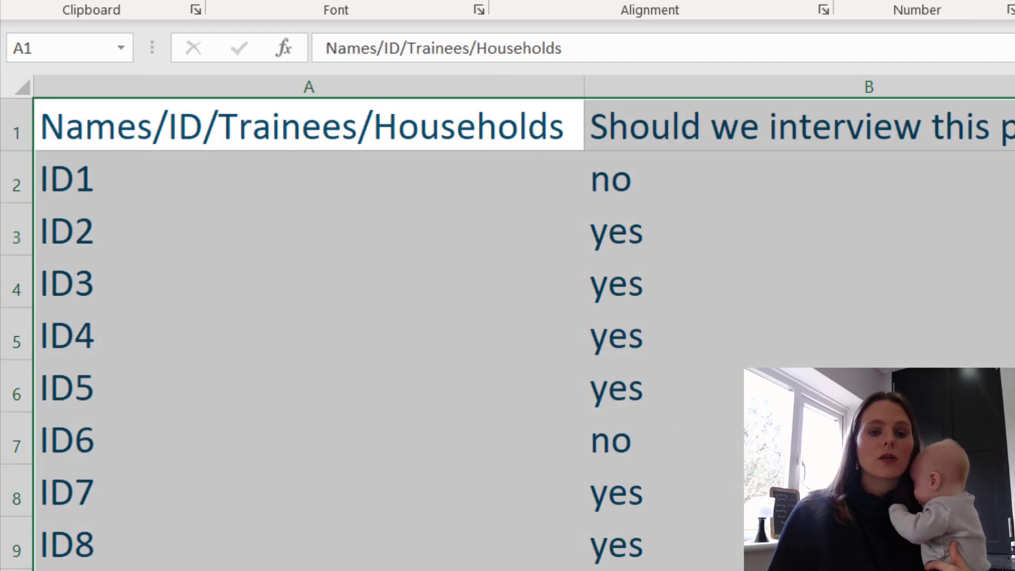
key("ctrl+Page_Up")
left_click(689, 550)
double_click(692, 550)
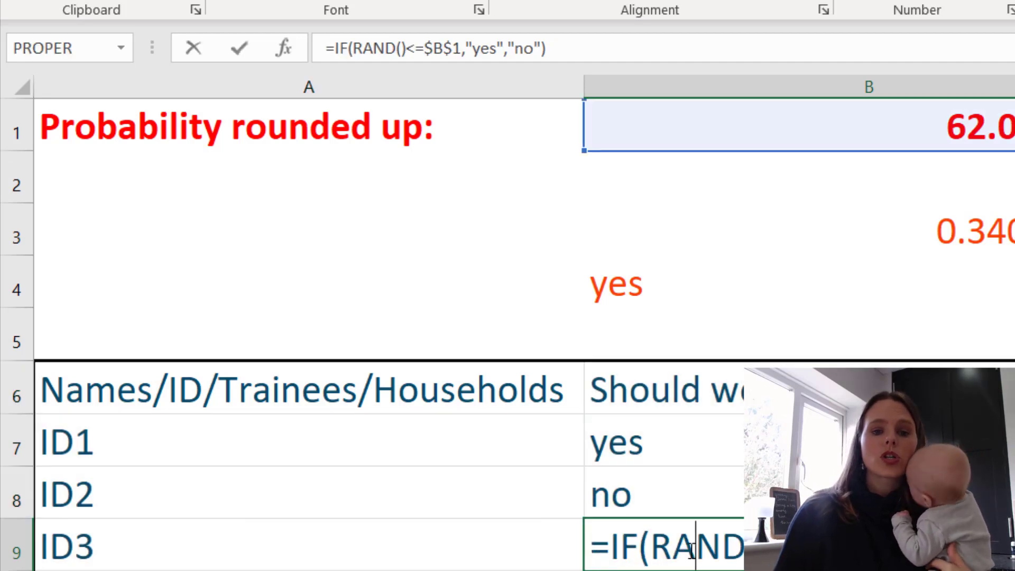
key("Return")
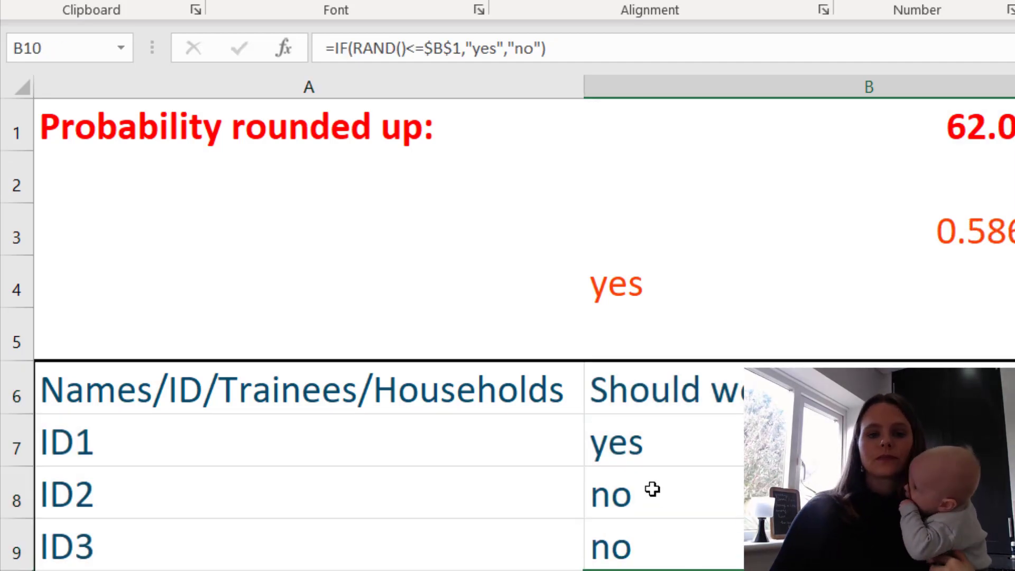
- Copy the regenerated table from A6 through the last ID and paste it as values at A1 over the earlier fixed list
left_click_drag(550, 384, 687, 569)
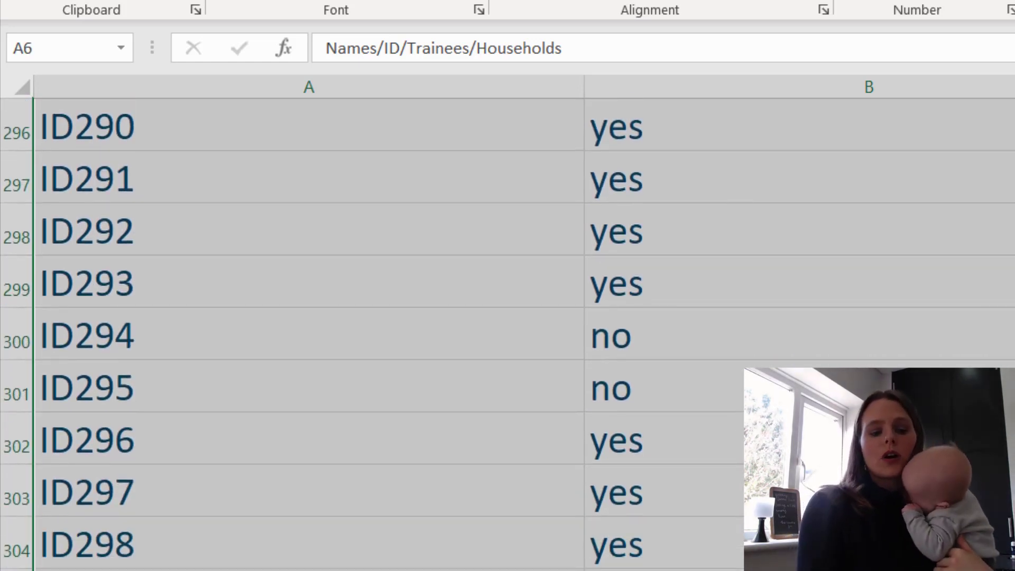
key("ctrl+c")
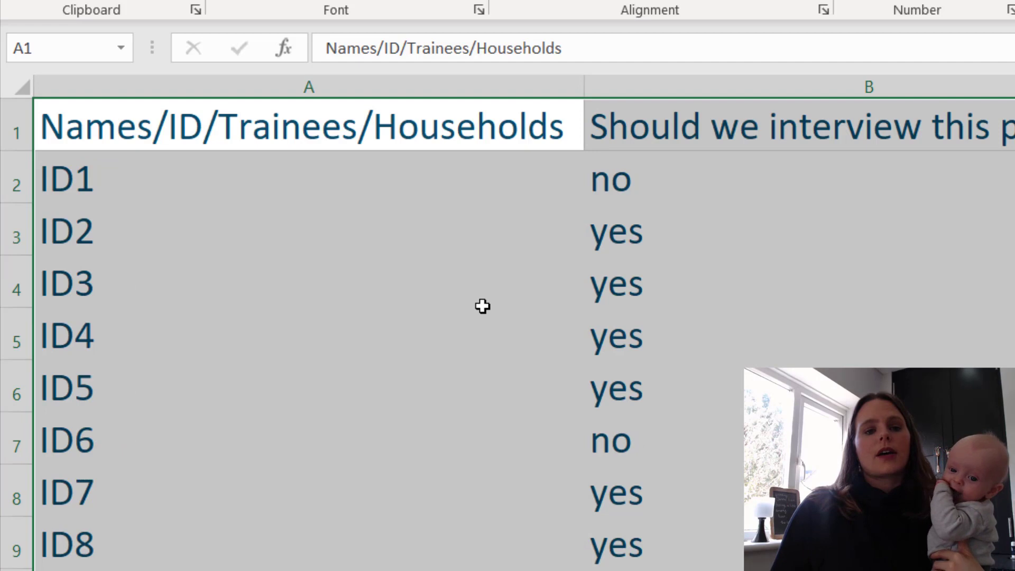
left_click(476, 115)
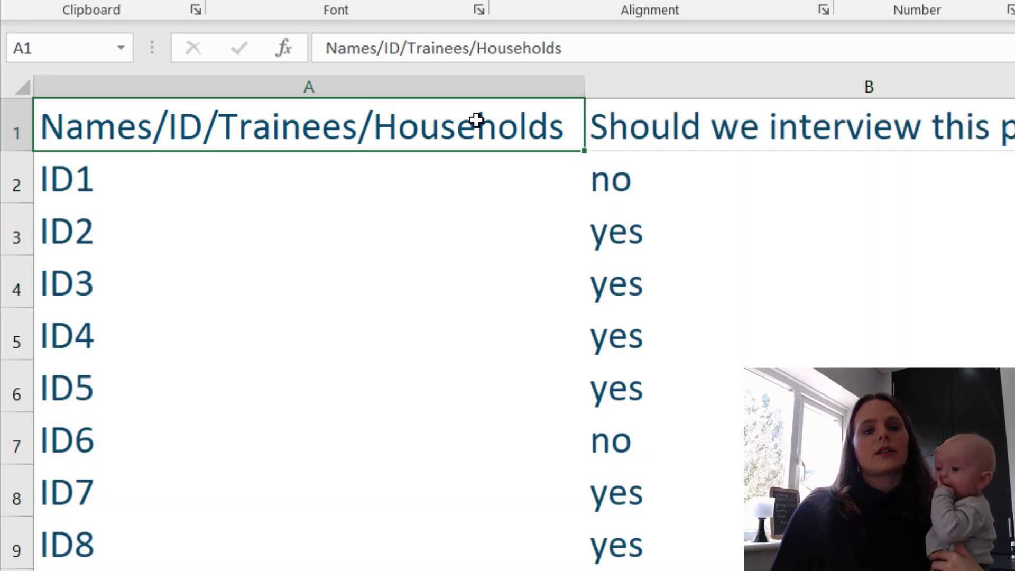
right_click(479, 121)
left_click(575, 253)
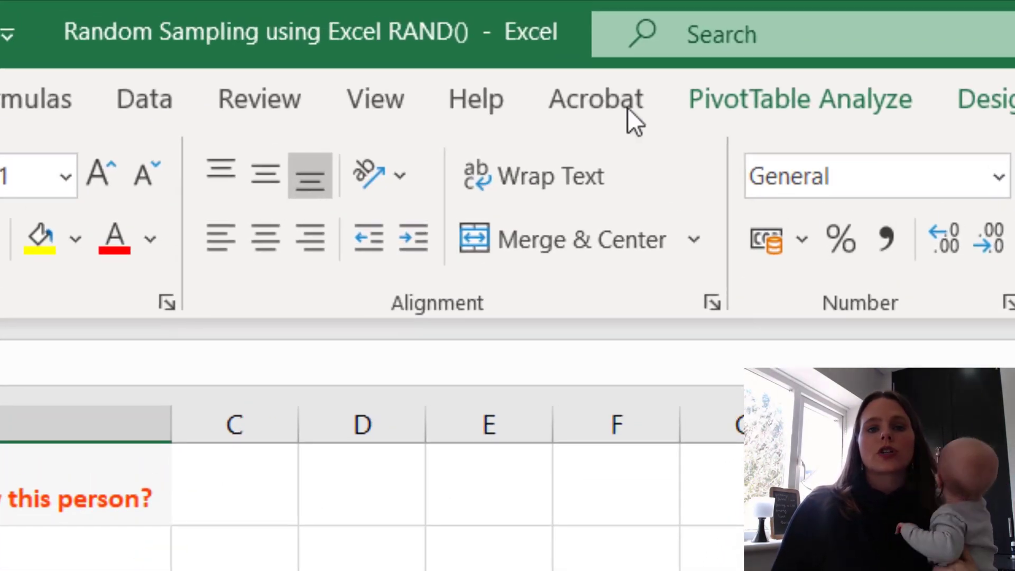
- Refresh the PivotTable from the newly pasted values and review its yes and no rows
left_click(763, 95)
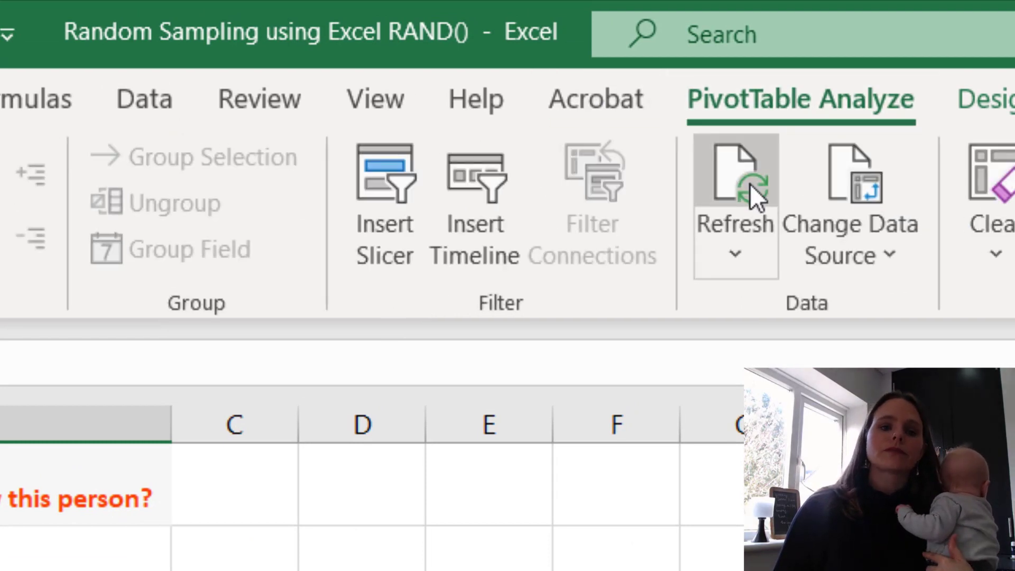
left_click(749, 183)
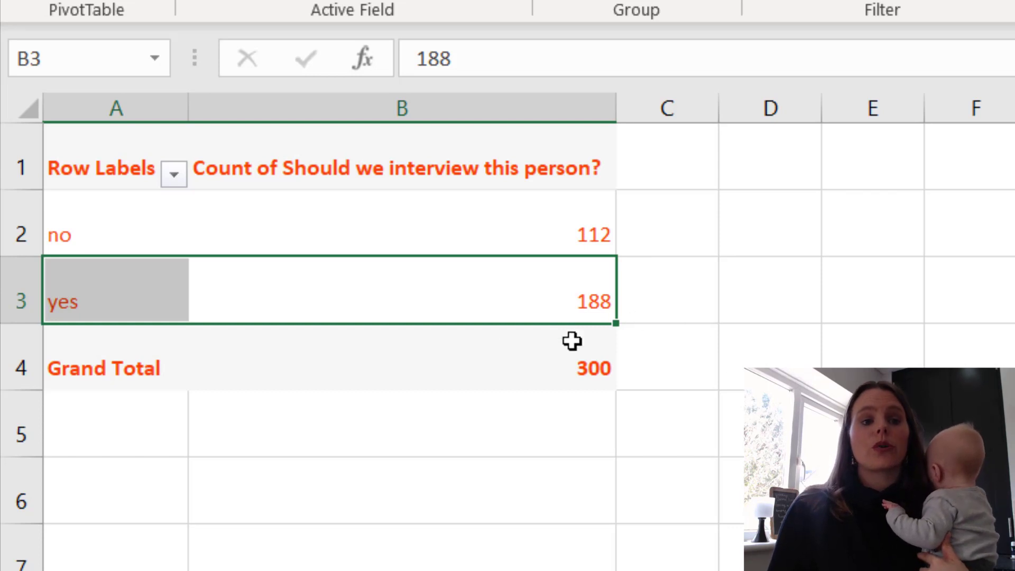
left_click_drag(132, 301, 463, 265)
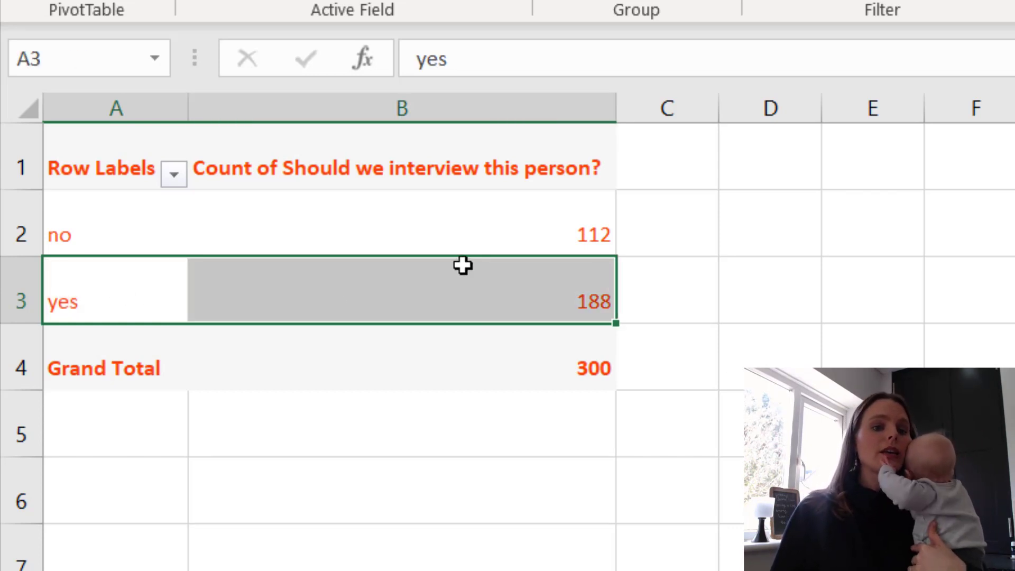
left_click_drag(142, 246, 380, 182)
- Check the refreshed yes count against the number of people on the interview list in B2 of the probability sheet
left_click(537, 315)
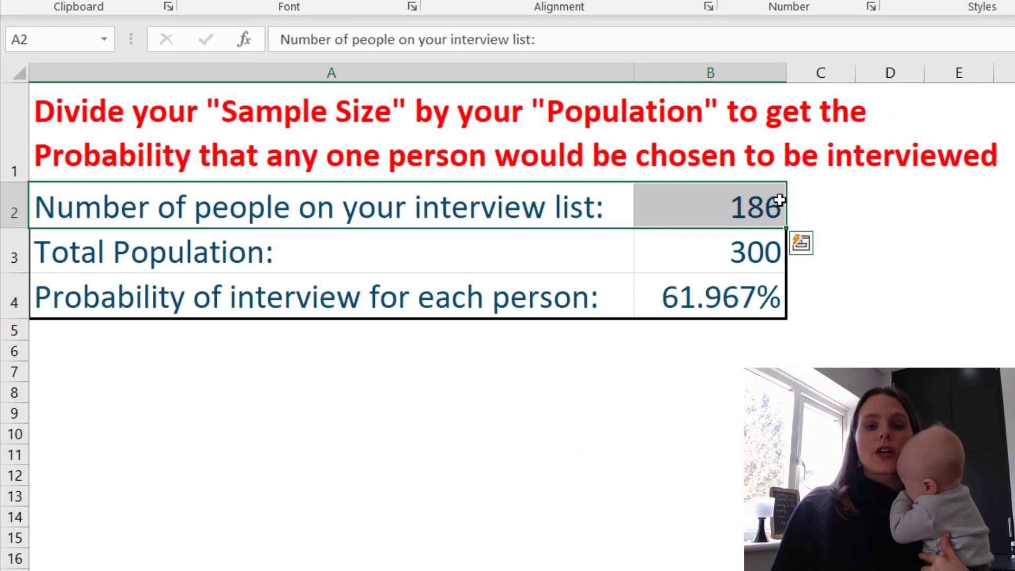
left_click(777, 200)
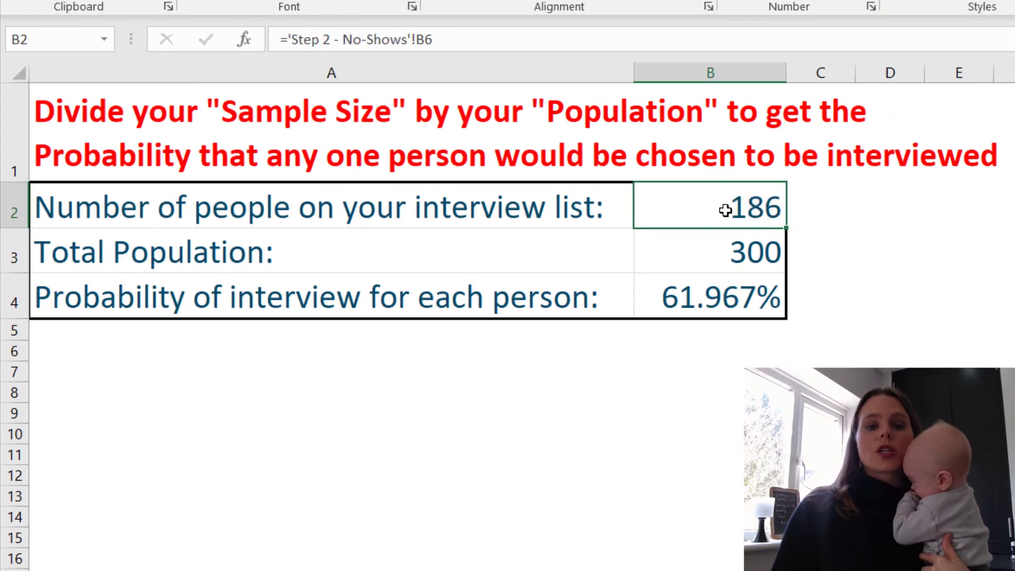
left_click_drag(533, 208, 720, 187)
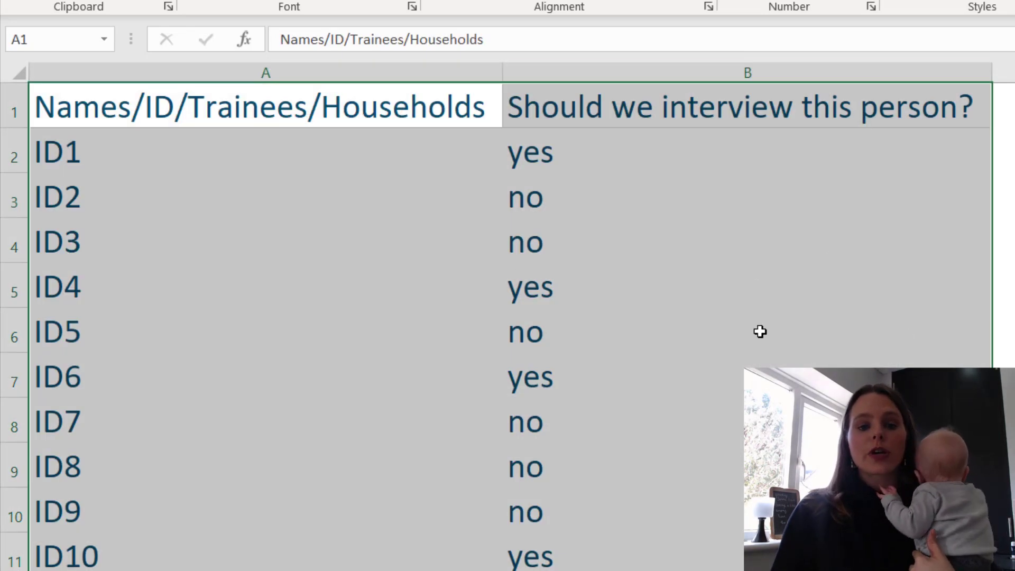
- Copy the fixed-value ID and yes/no table and paste it at M1 of the sheet after the PivotTable
left_click(759, 330)
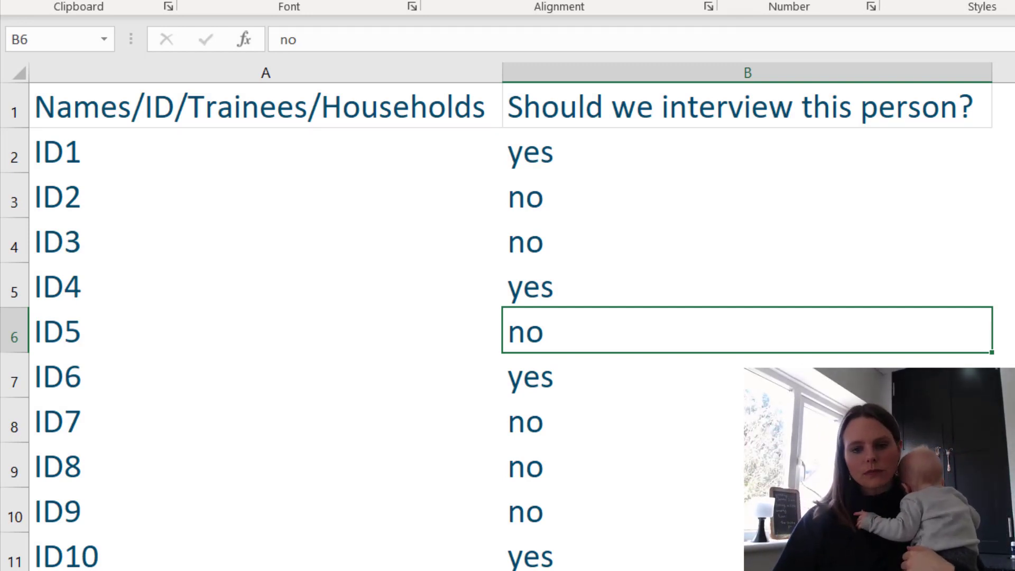
key("ctrl+Page_Down")
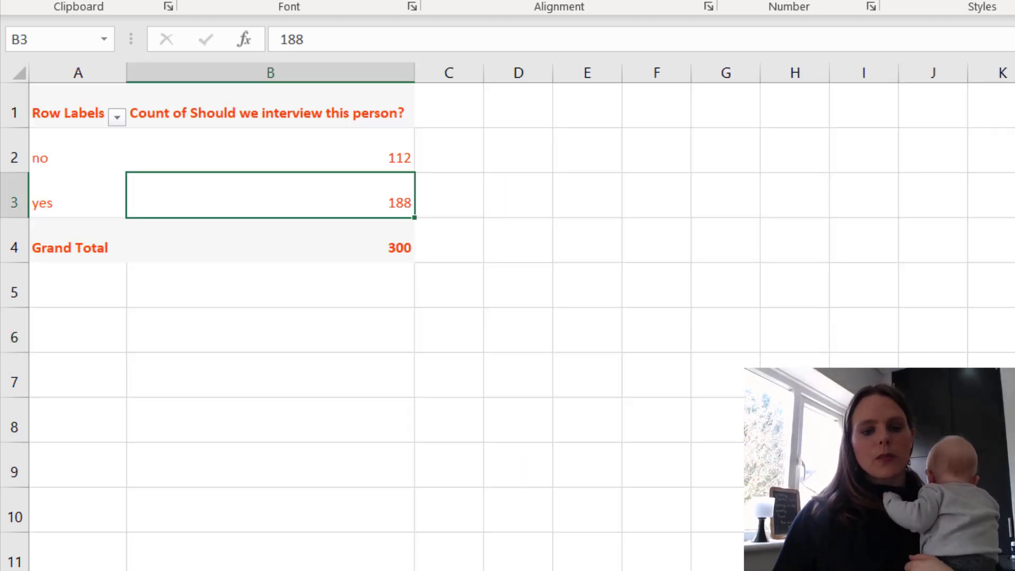
key("ctrl+Page_Down")
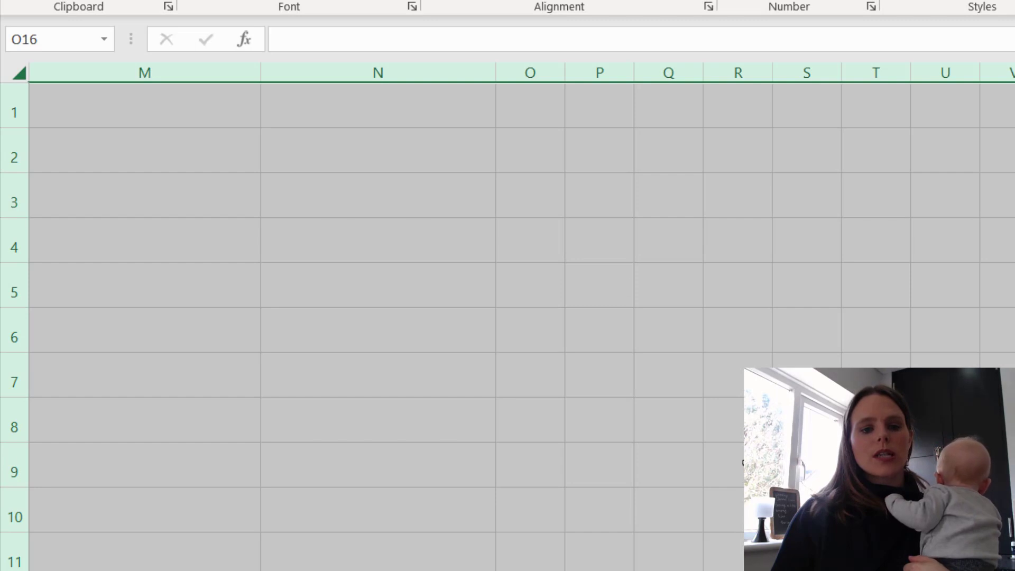
left_click(563, 359)
key("ctrl+Page_Up")
key("ctrl+Page_Up")
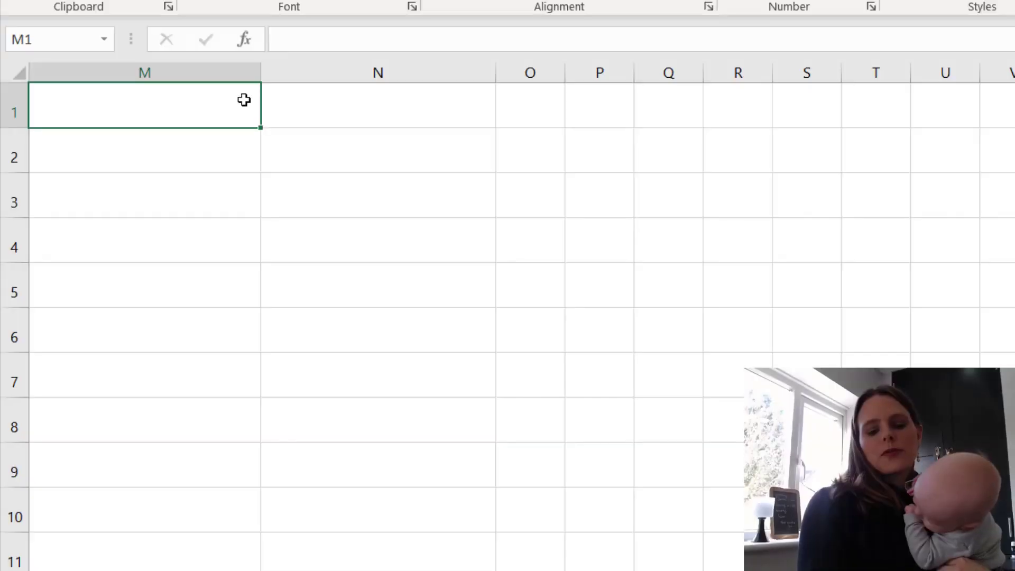
key("ctrl+v")
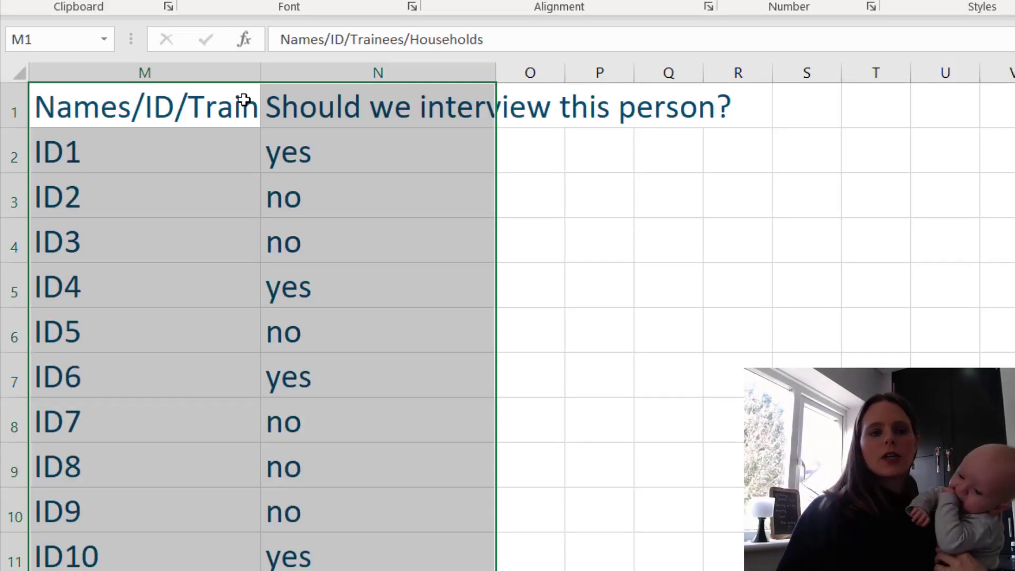
- Auto-fit all column widths so the pasted table's headings in columns M and N fit
left_click(243, 100)
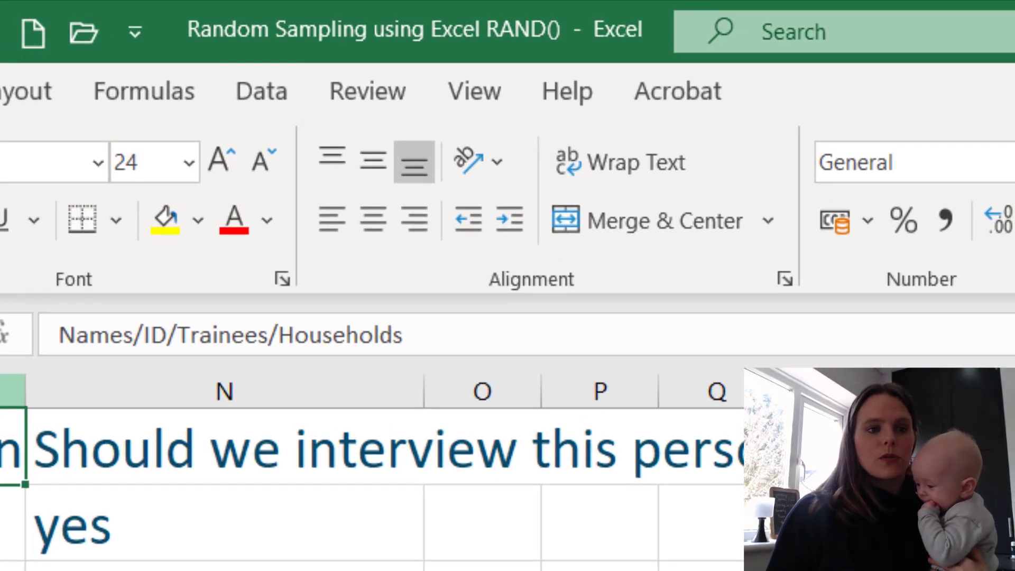
left_click(0, 391)
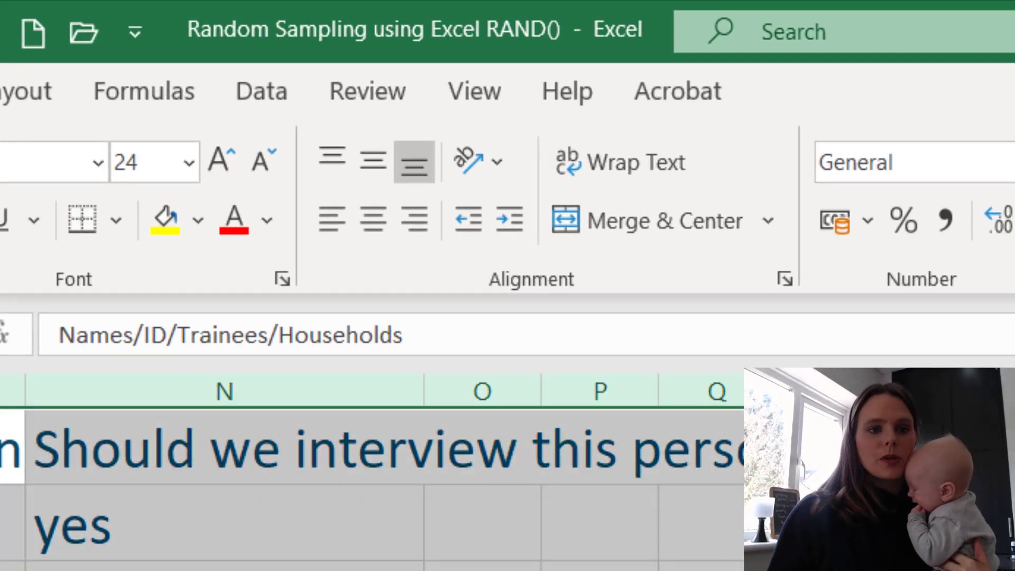
double_click(29, 378)
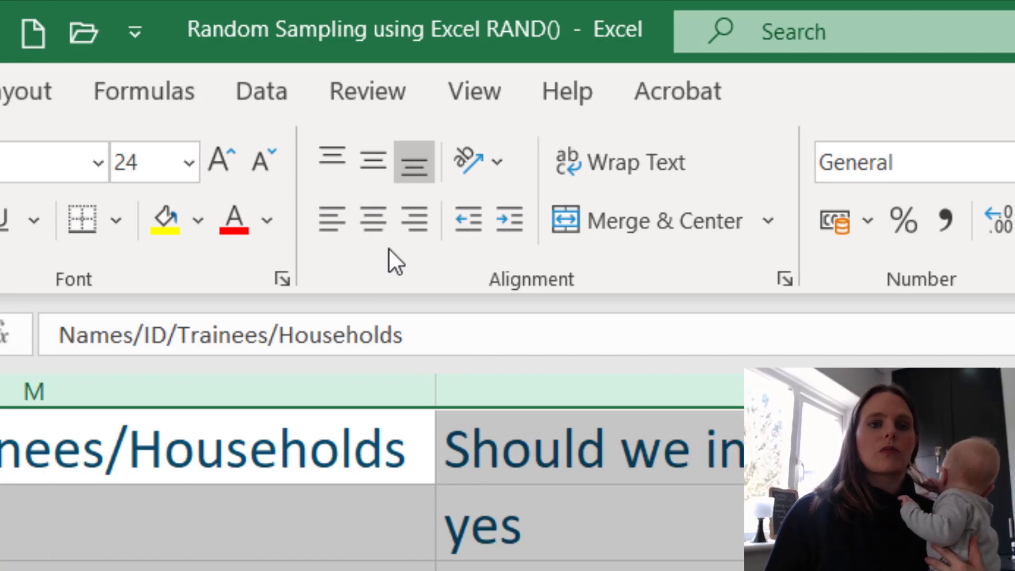
- Add filters to the table headings in M1:N1 and show only the yes rows under "Should we interview this person?"
left_click(344, 452)
left_click(286, 91)
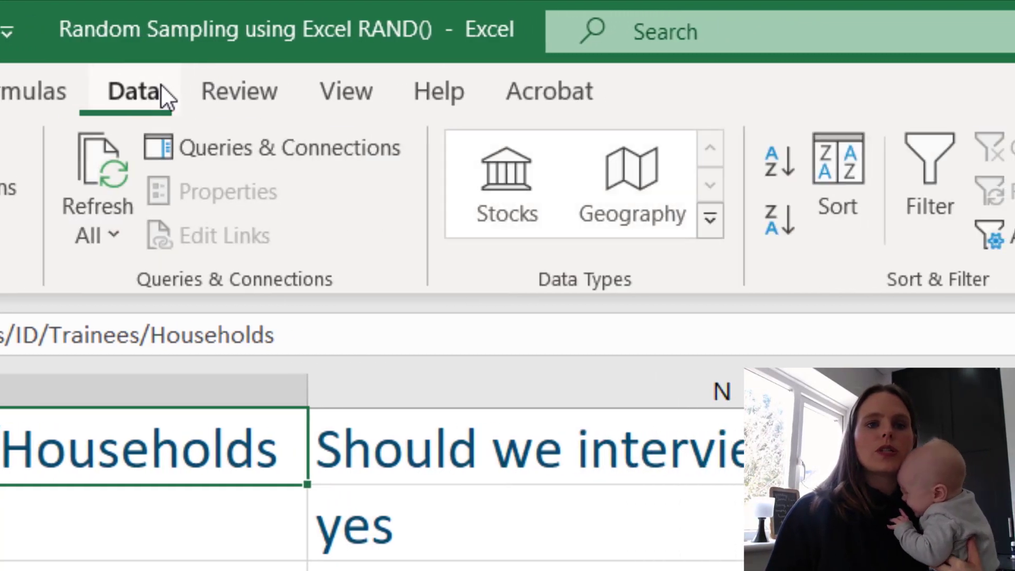
left_click(855, 244)
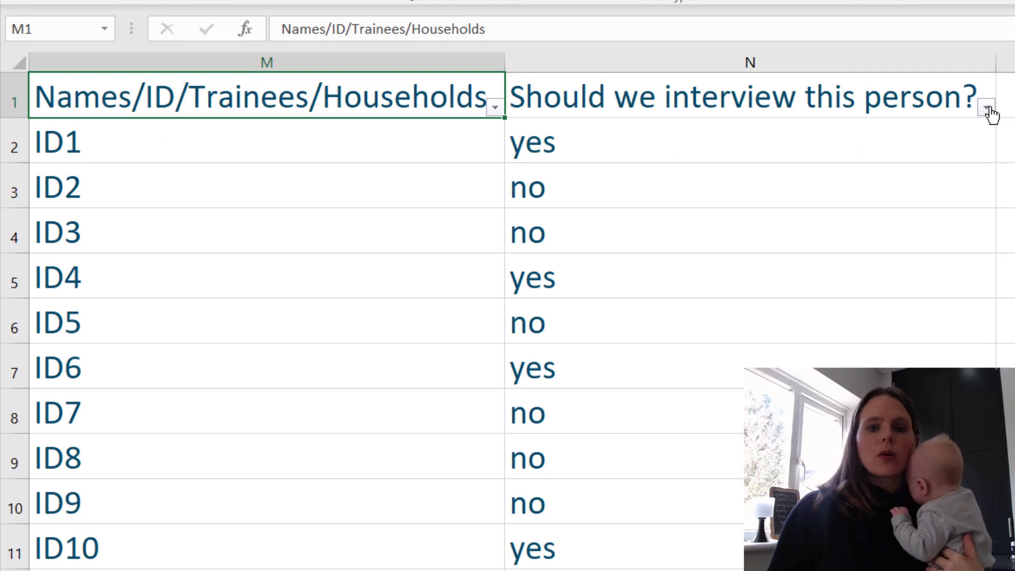
left_click(987, 109)
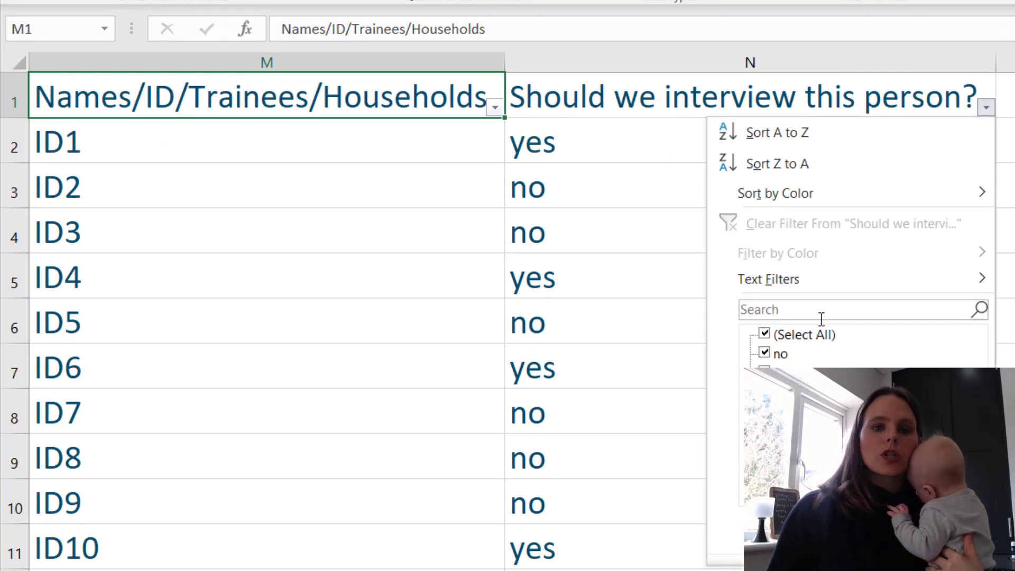
left_click(768, 336)
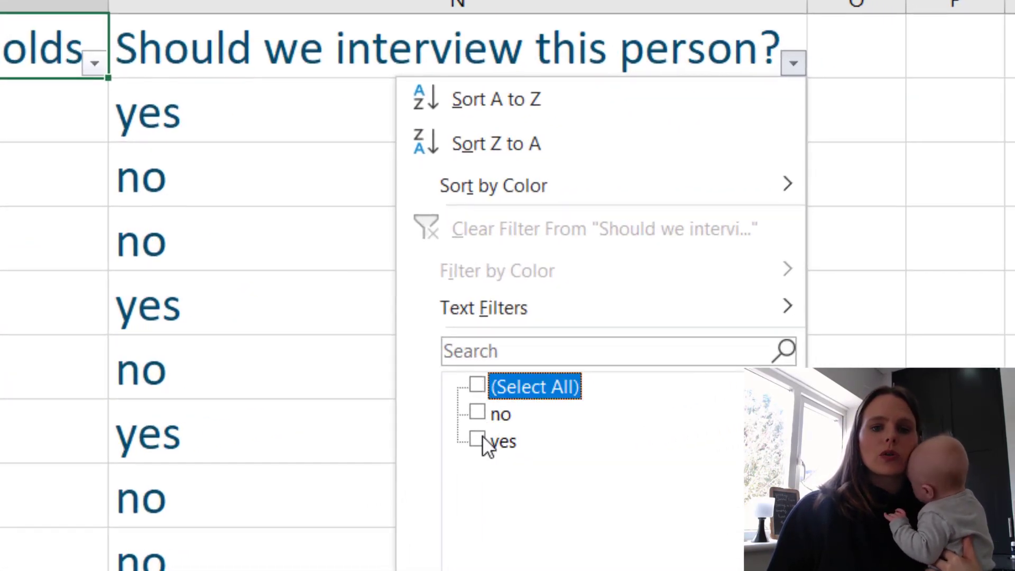
left_click(479, 438)
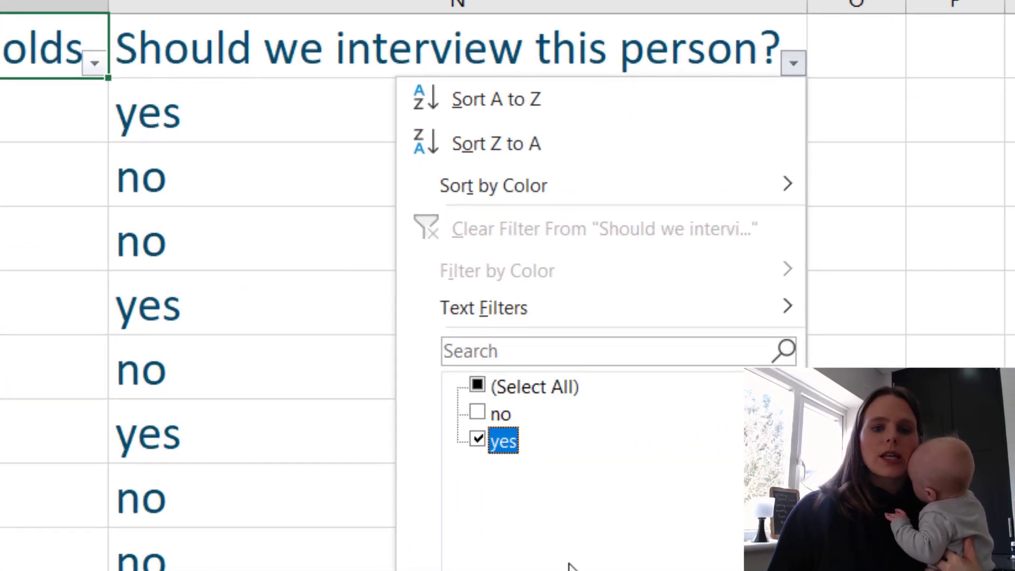
left_click(669, 569)
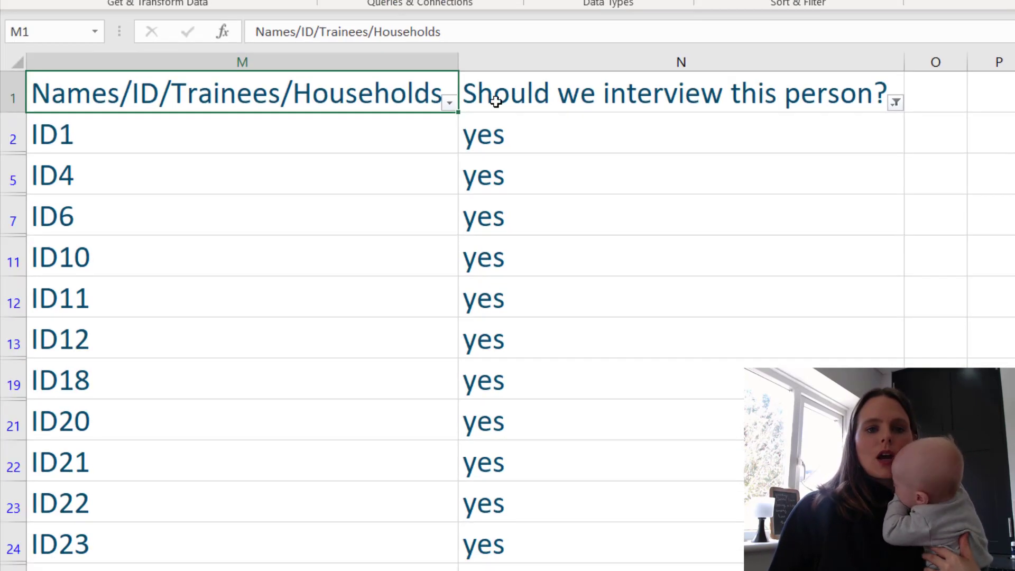
- Copy the filtered yes table with its headings and paste it at B1 of the Step 8 - Final Interview List sheet
left_click_drag(495, 101, 495, 570)
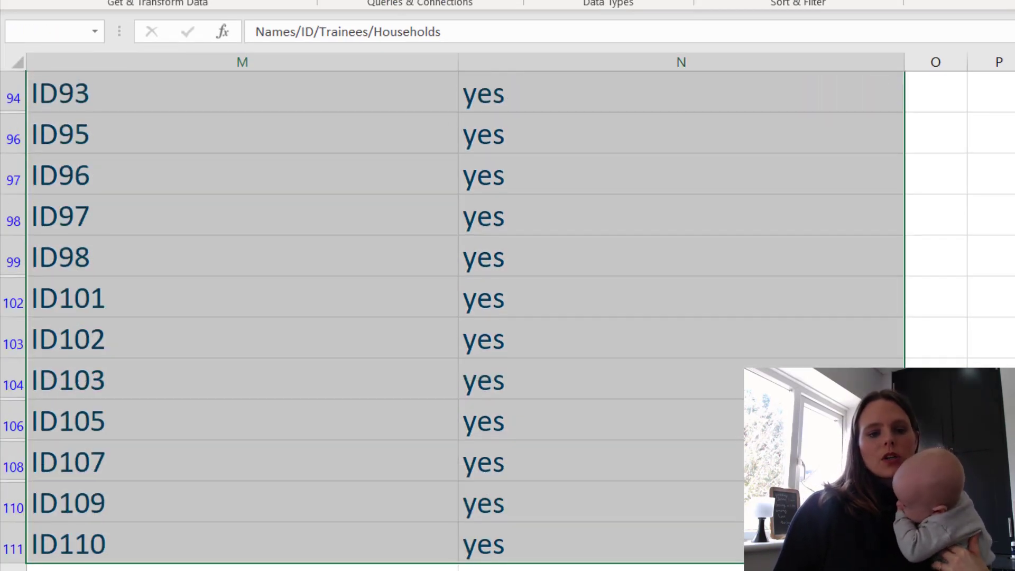
left_click_drag(633, 568, 626, 498)
key("ctrl+c")
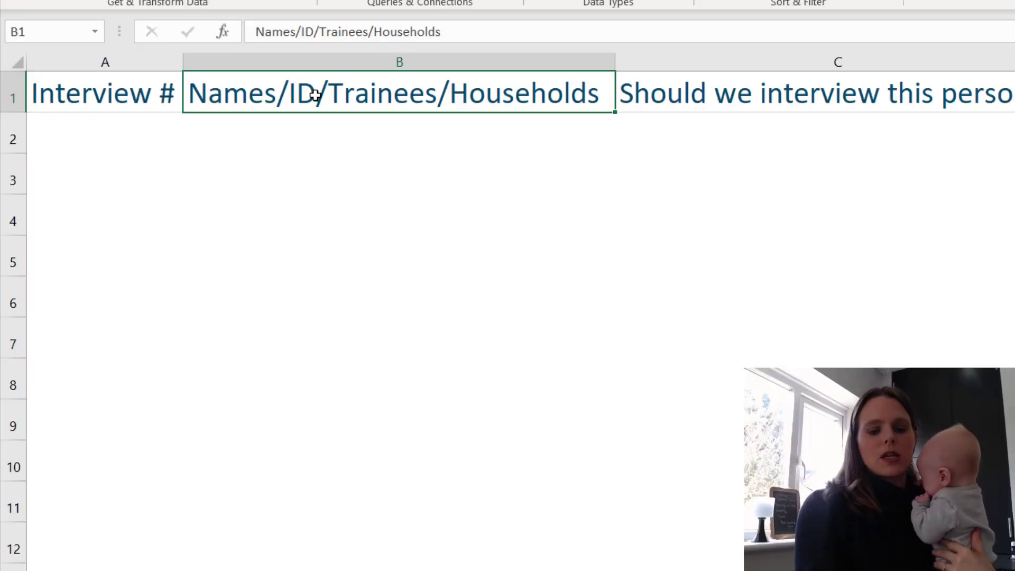
key("ctrl+v")
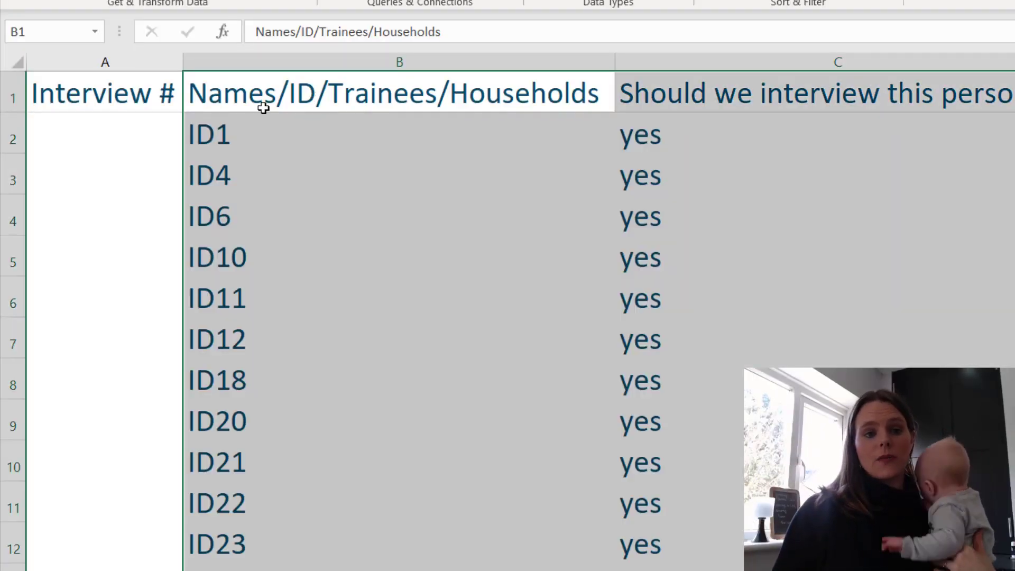
- Number the interviews in column A, starting with 1 in A2 and 2 in A3, and fill the series down the whole list
left_click(162, 137)
type("1")
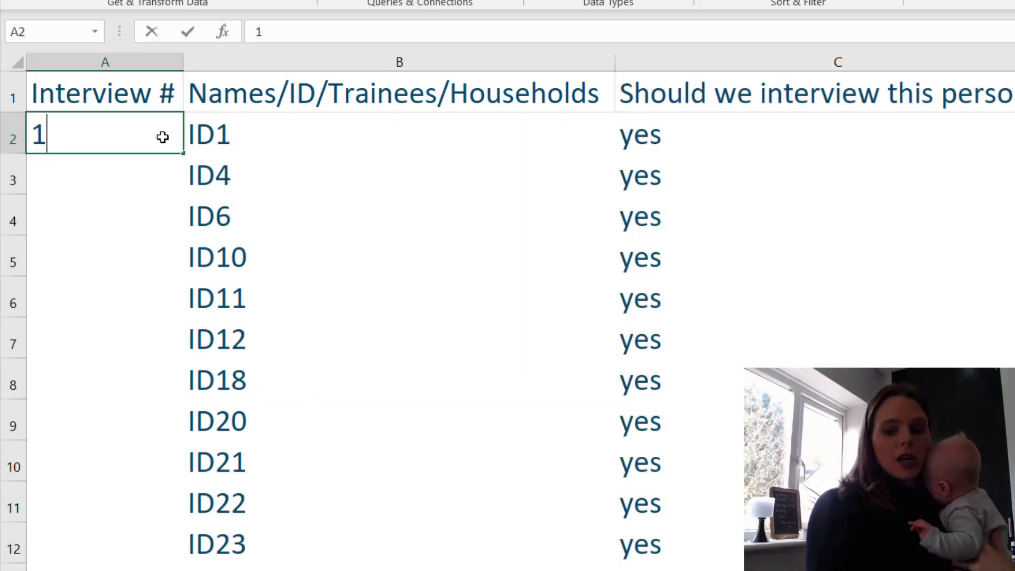
key("Return")
left_click(162, 137)
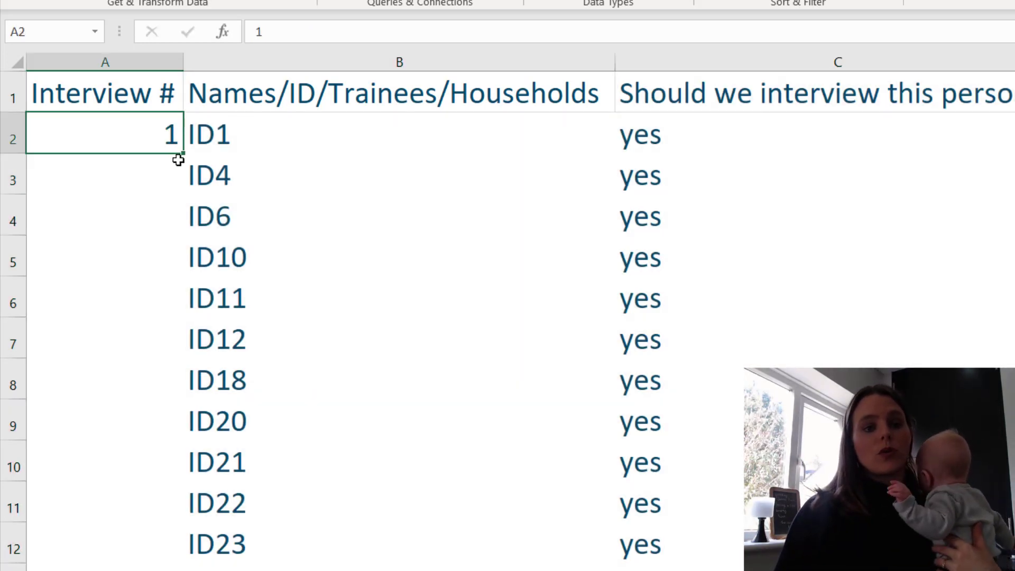
left_click_drag(182, 157, 152, 147)
left_click(166, 179)
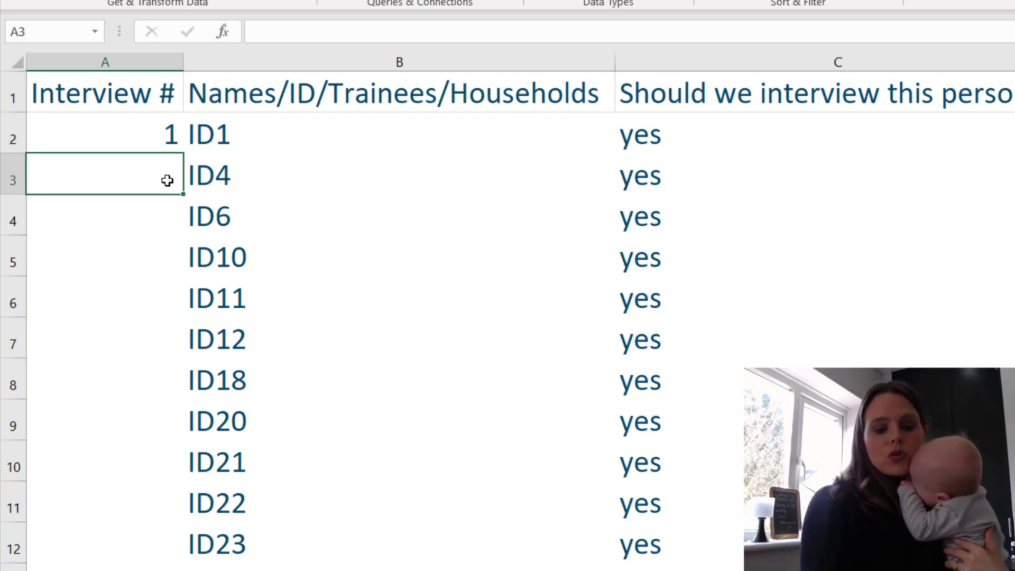
type("2")
key("Return")
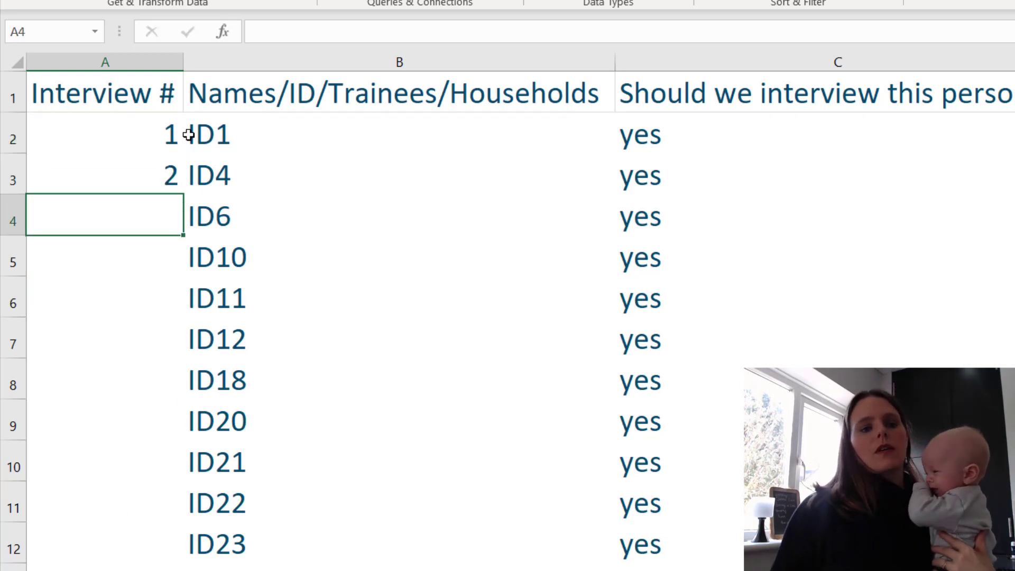
left_click(174, 148)
left_click_drag(174, 148, 177, 182)
double_click(186, 193)
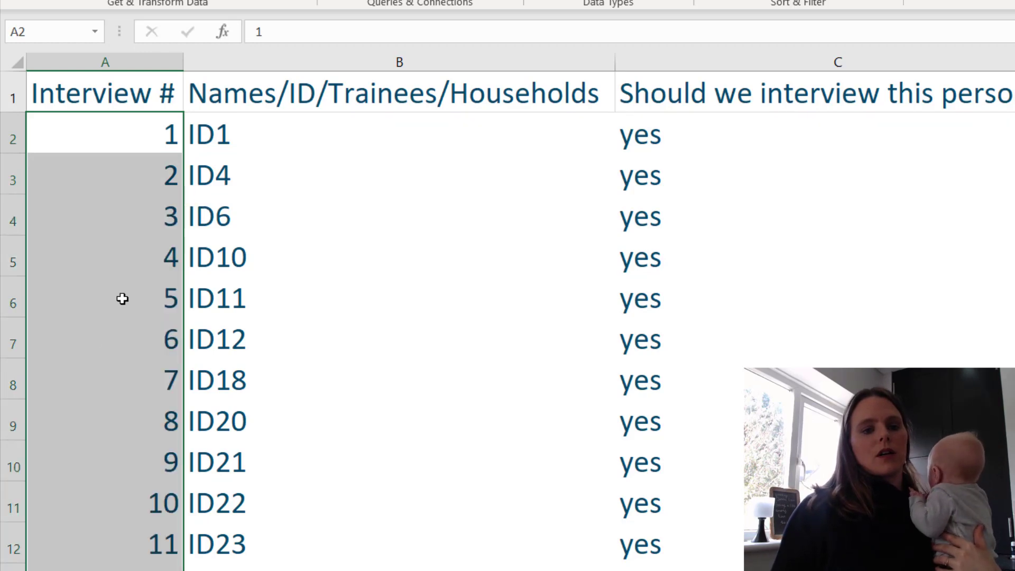
- Check the interview numbering down to the last row and look over the complete final interview list
scroll(90, 390, "down", 20)
scroll(89, 391, "down", 20)
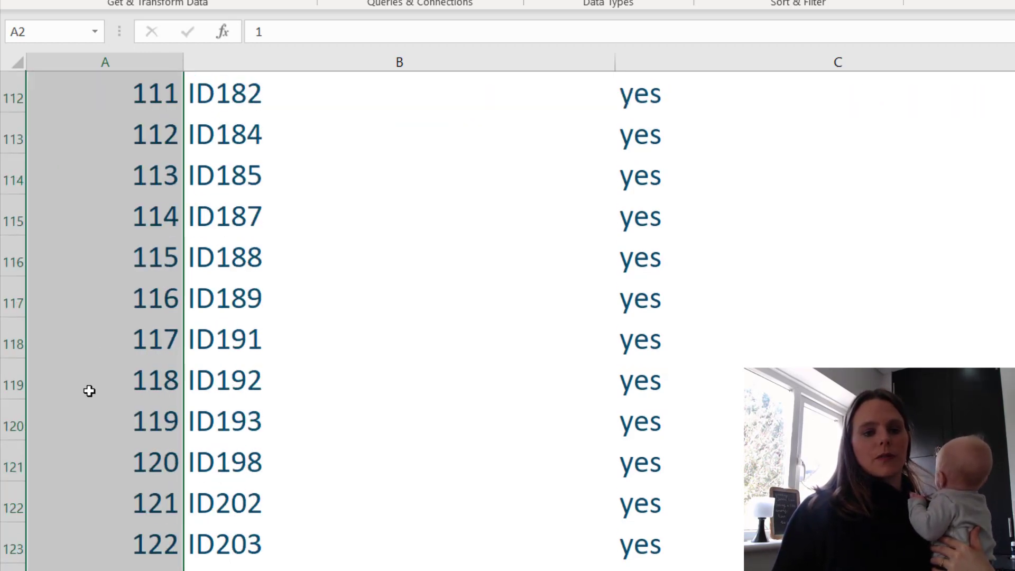
scroll(89, 390, "down", 9)
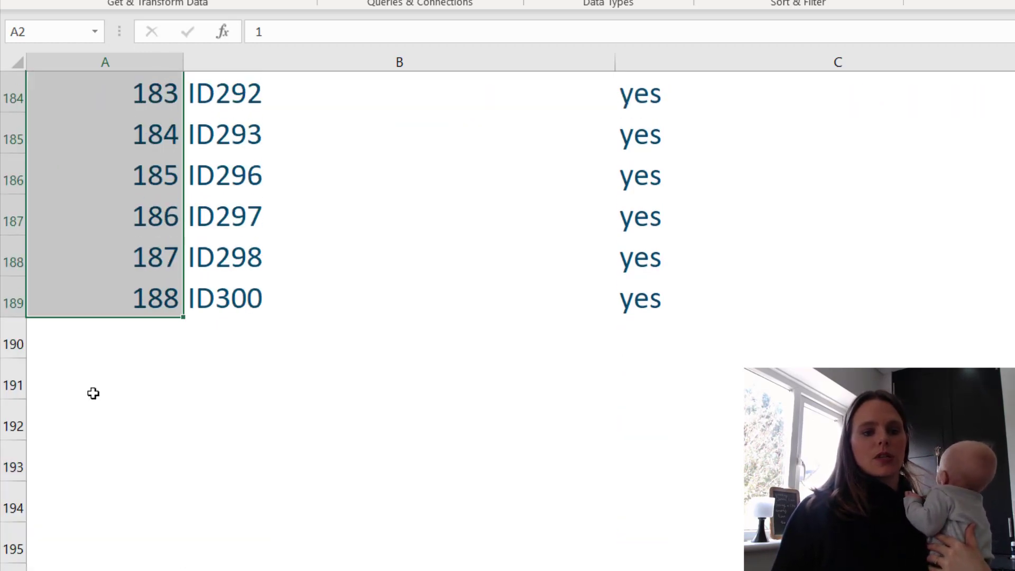
left_click(177, 175)
left_click_drag(649, 172, 132, 60)
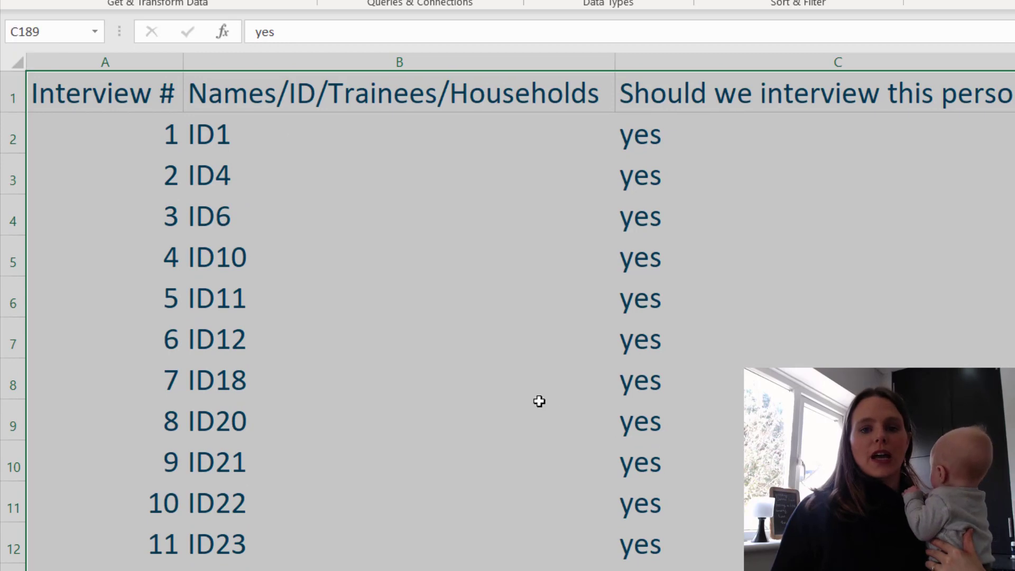
left_click(720, 340)
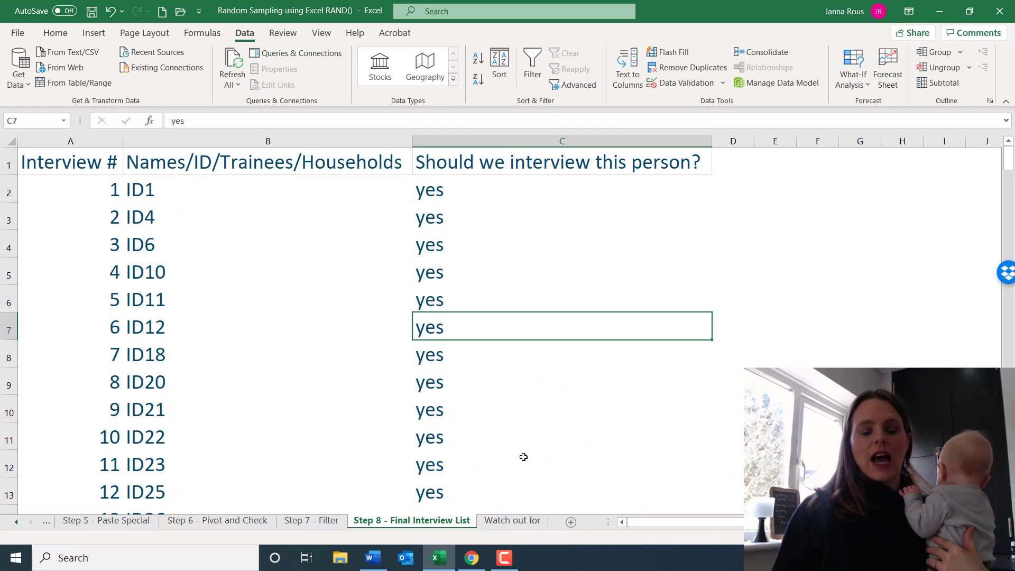